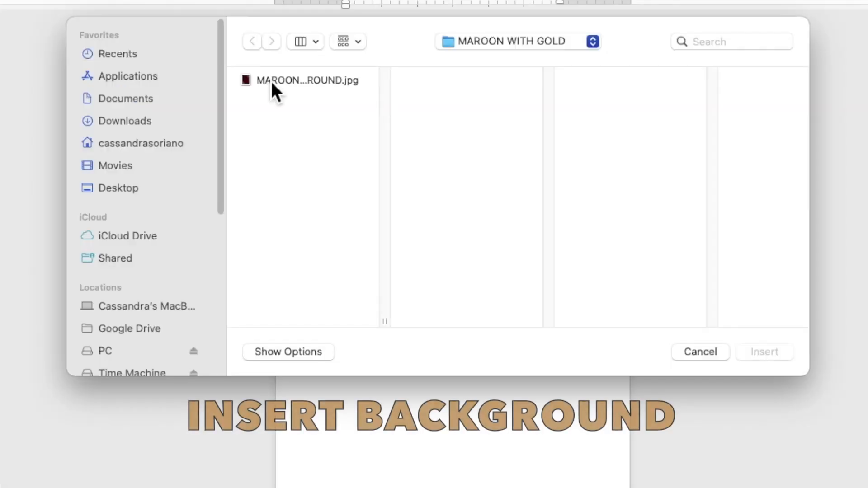
# Insert the maroon-and-gold background JPG and set its wrapping to Behind Text
pyautogui.click(298, 121)
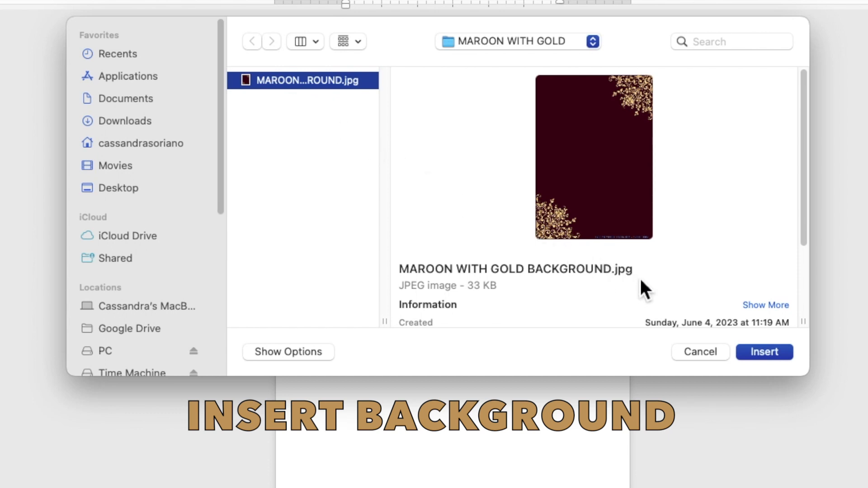
pyautogui.click(764, 352)
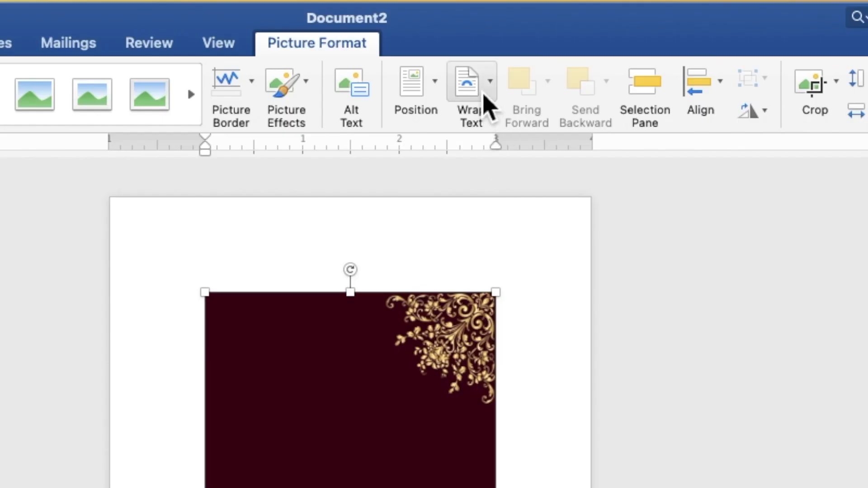
pyautogui.click(509, 31)
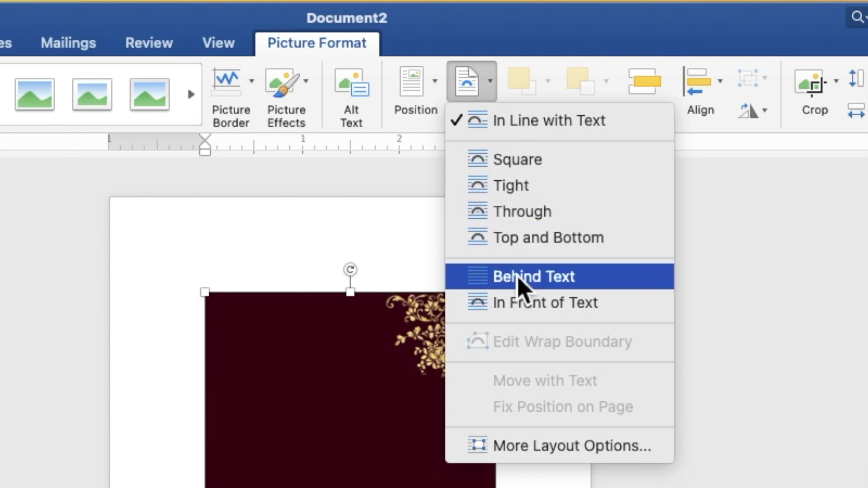
pyautogui.click(520, 277)
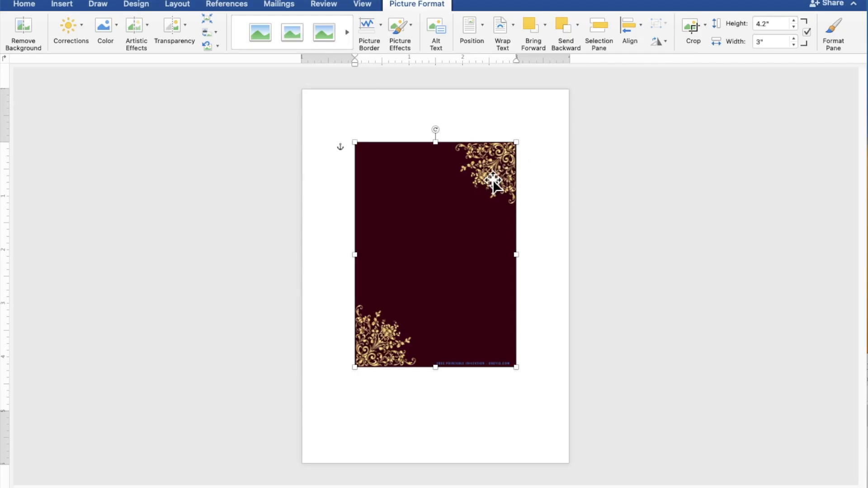
# Stretch the background from the top-left corner to 5.02" by 7.02" to cover the page
pyautogui.moveTo(487, 180); pyautogui.dragTo(436, 127)
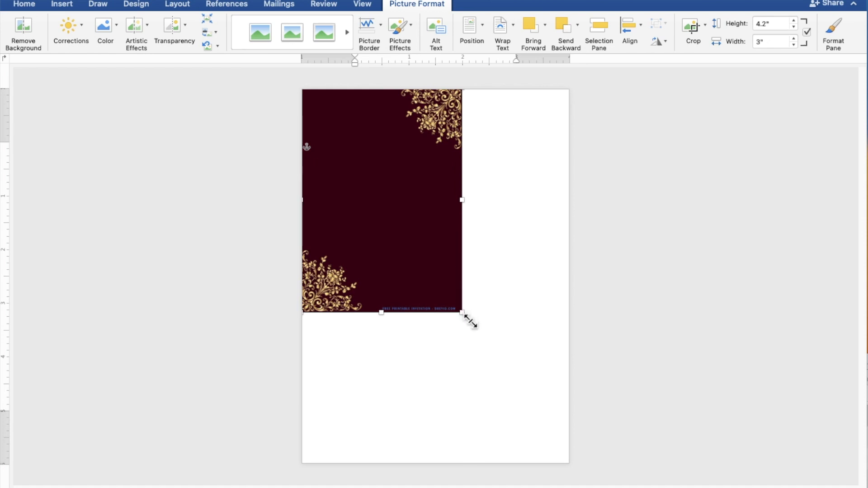
pyautogui.moveTo(470, 321); pyautogui.dragTo(567, 463)
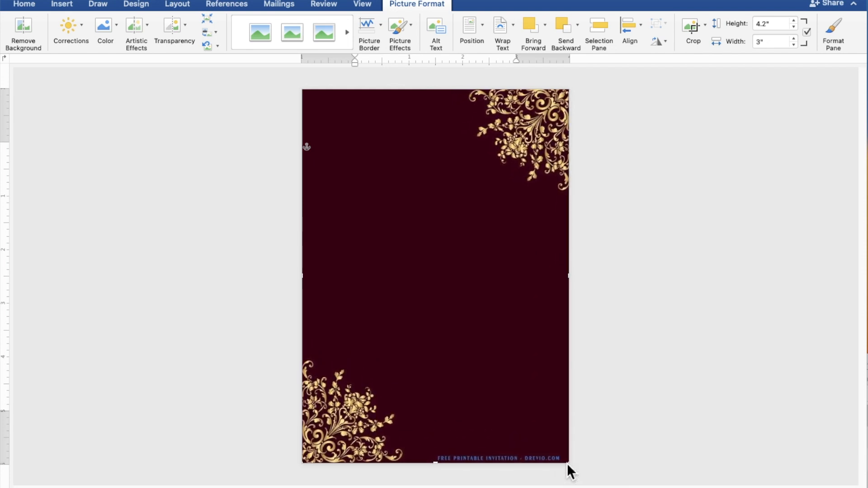
pyautogui.click(683, 377)
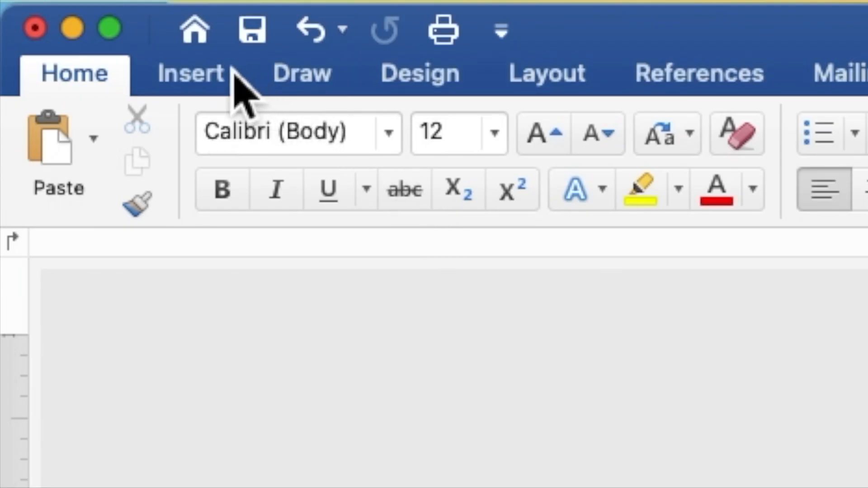
# Draw a rectangle on the maroon page
pyautogui.click(234, 73)
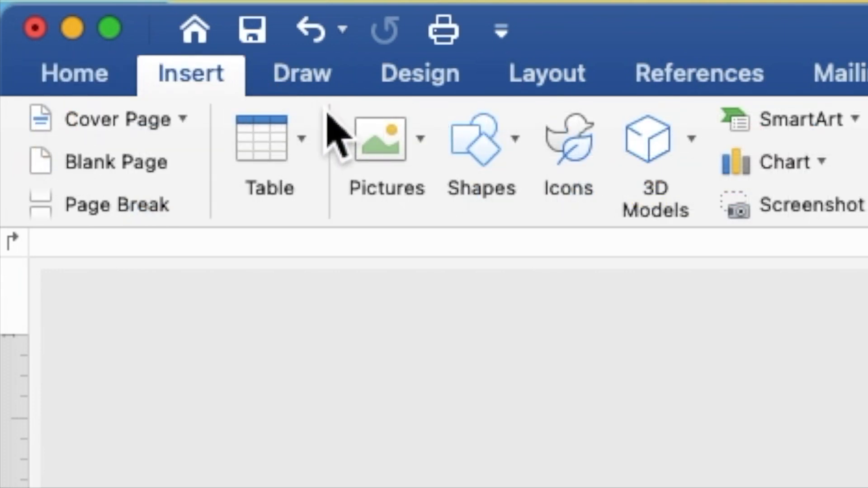
pyautogui.click(477, 143)
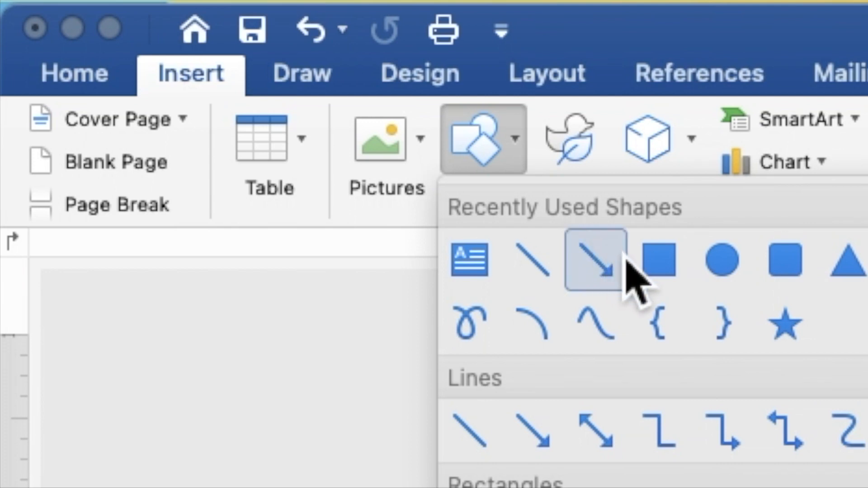
pyautogui.click(652, 271)
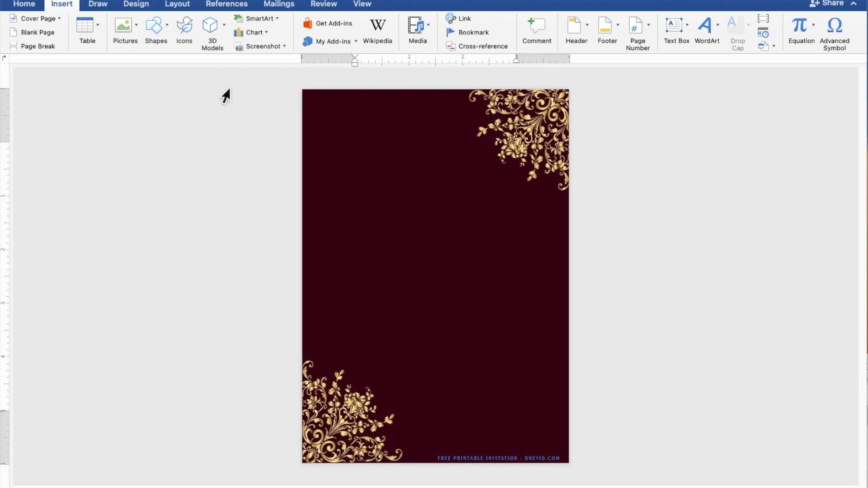
pyautogui.moveTo(343, 225); pyautogui.dragTo(503, 262)
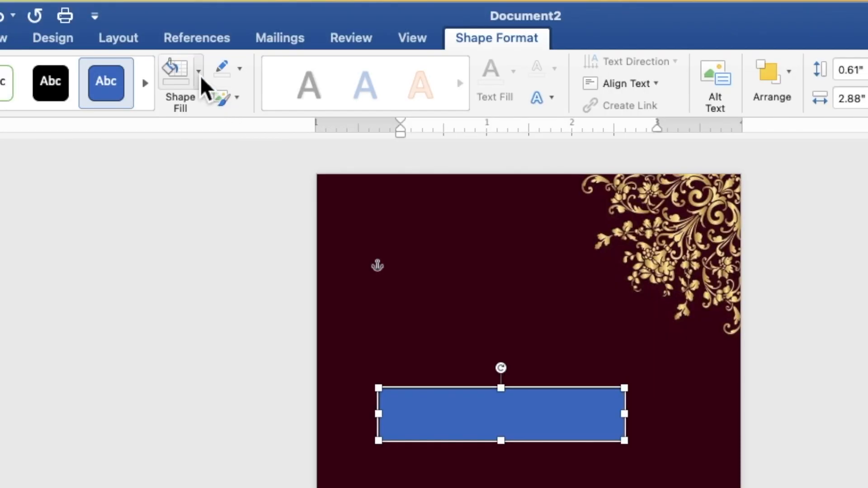
# Fill the rectangle with the recent dark maroon, remove its outline, and move it to the page bottom
pyautogui.click(227, 26)
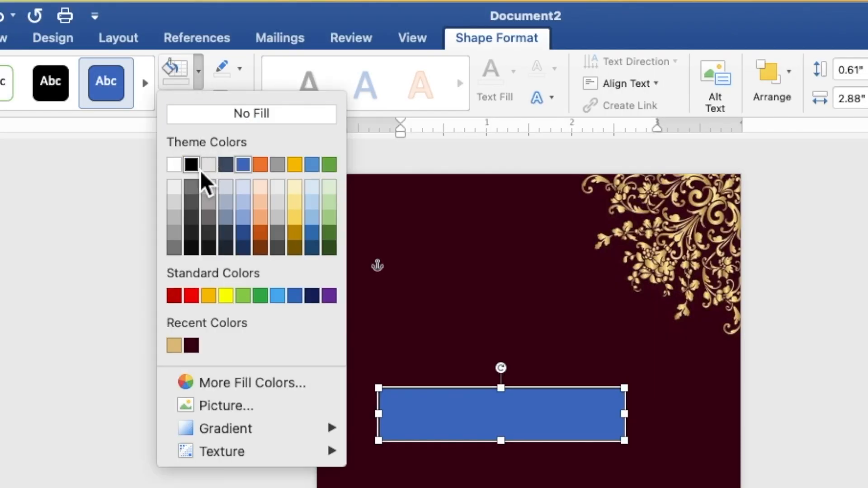
pyautogui.click(191, 346)
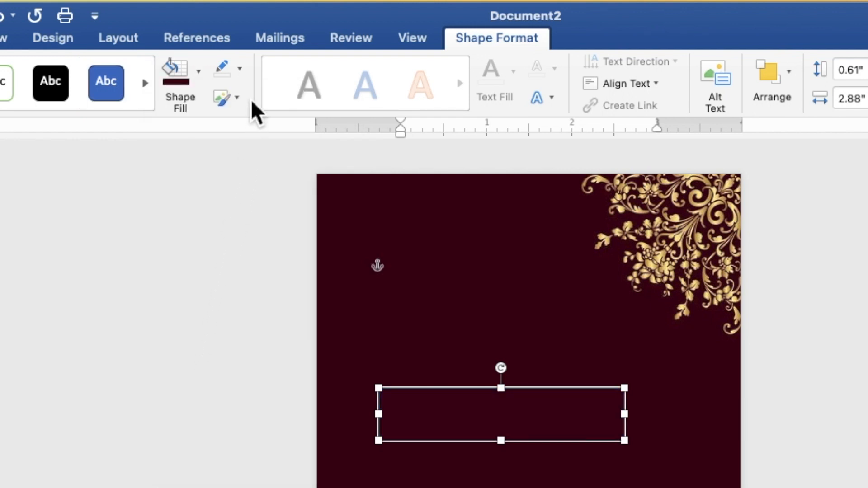
pyautogui.click(243, 74)
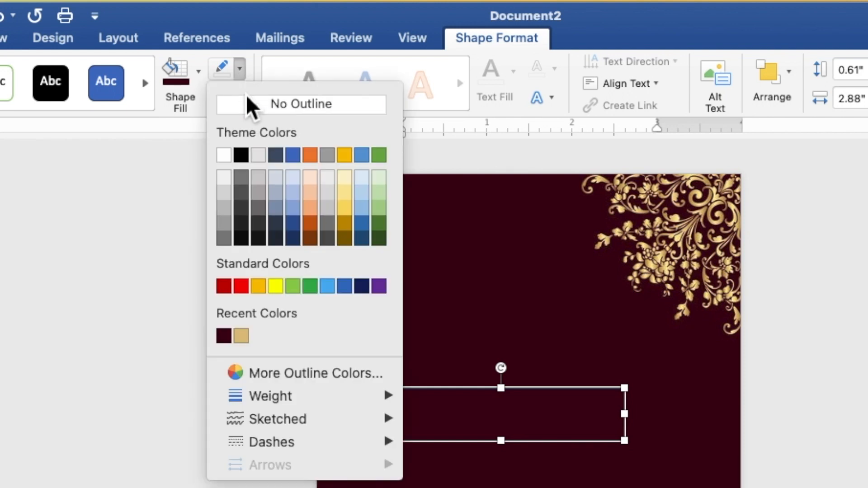
pyautogui.click(248, 108)
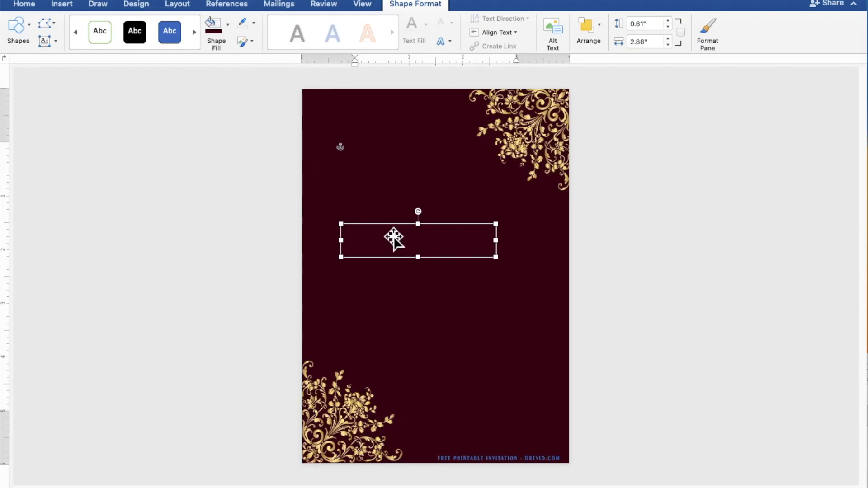
pyautogui.moveTo(388, 235); pyautogui.dragTo(485, 454)
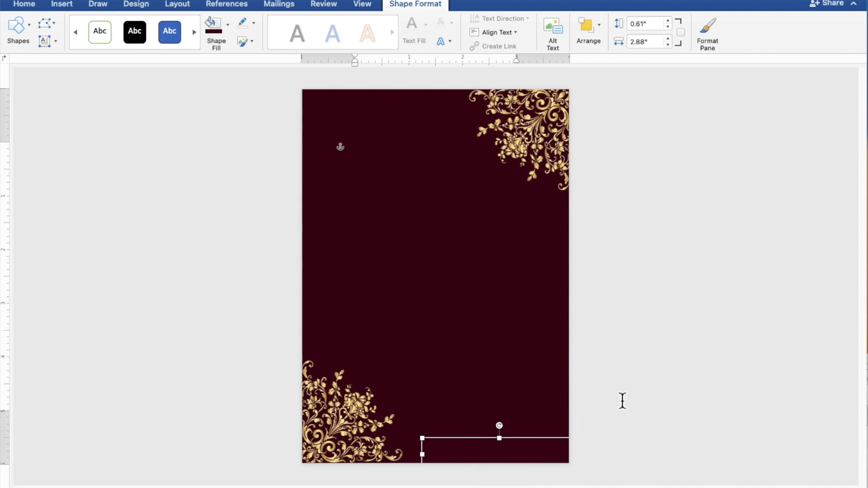
pyautogui.click(654, 391)
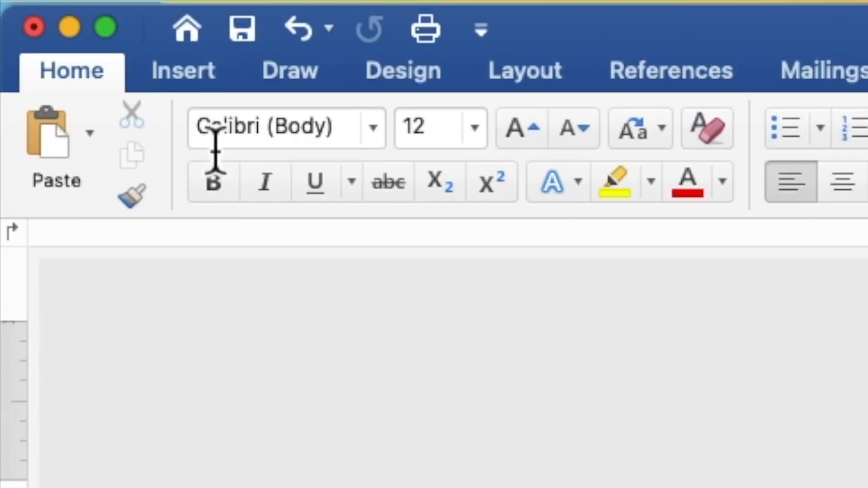
# Draw a 4.24" by 5.45" rectangle over most of the page and enable Add Text in it
pyautogui.click(174, 80)
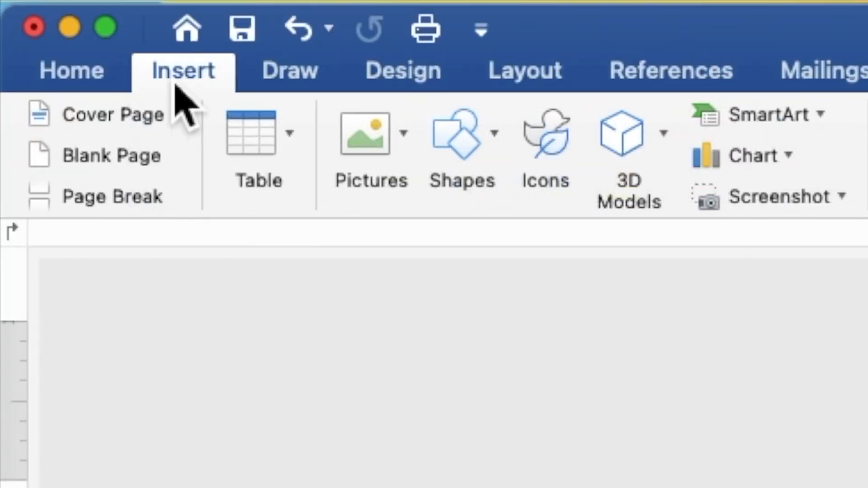
pyautogui.click(456, 156)
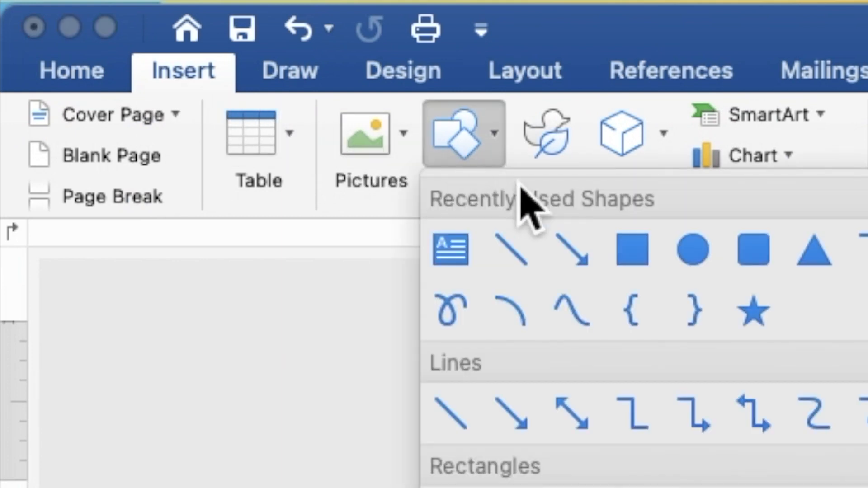
pyautogui.click(646, 262)
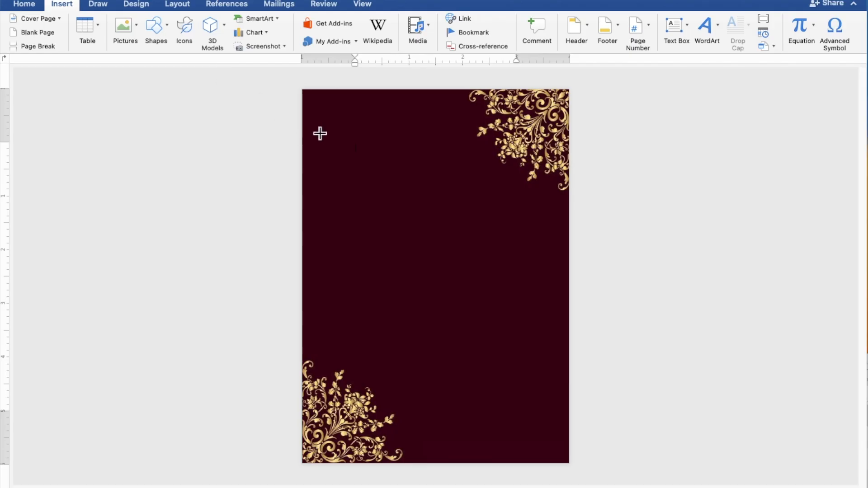
pyautogui.moveTo(321, 135); pyautogui.dragTo(552, 430)
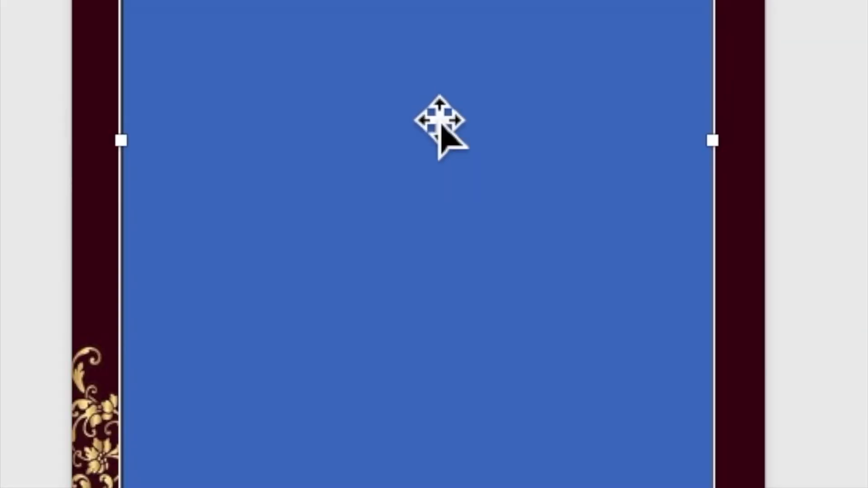
pyautogui.rightClick(439, 268)
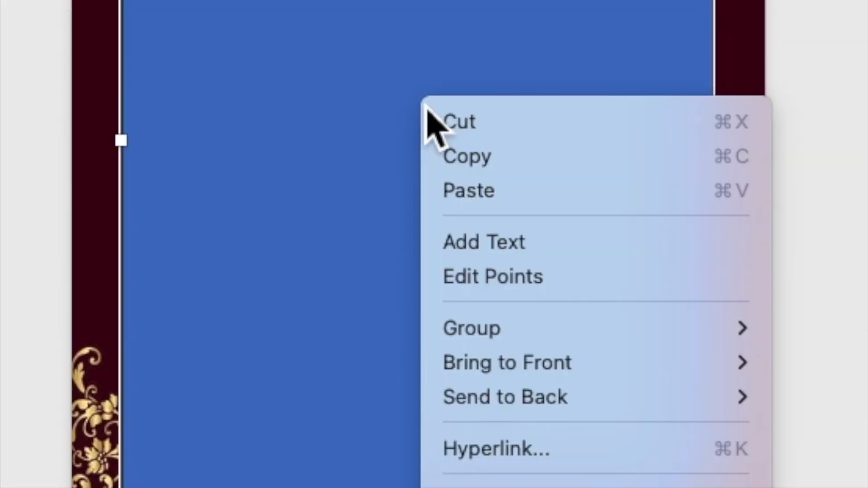
pyautogui.click(485, 249)
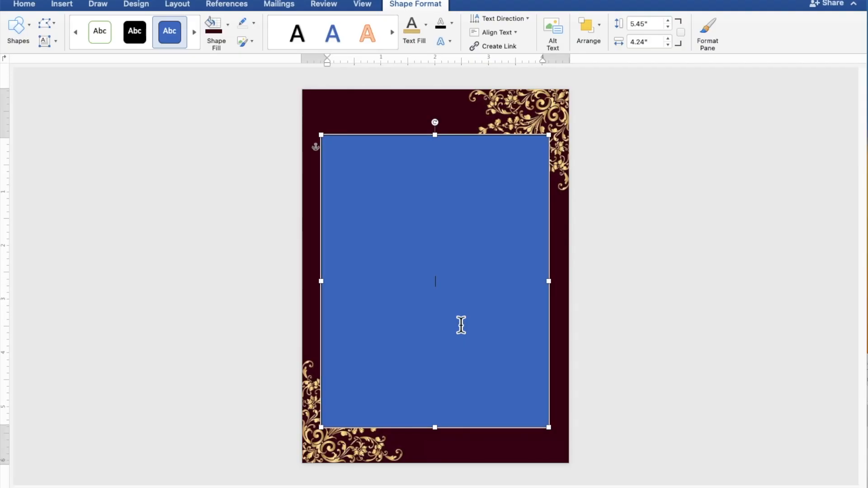
# Type TOGETHER WITH THEIR FAMILIES, the groom's name, AND, and the bride's name on separate lines
pyautogui.scroll(5, 461, 326)
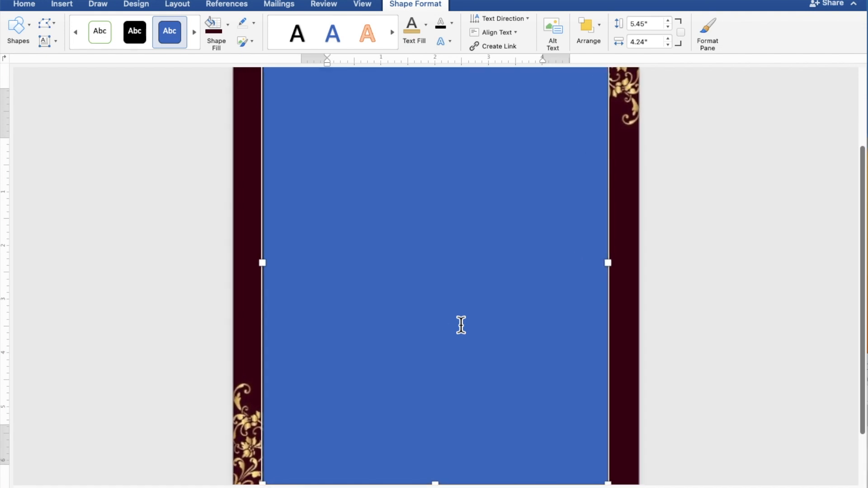
pyautogui.scroll(3, 461, 325)
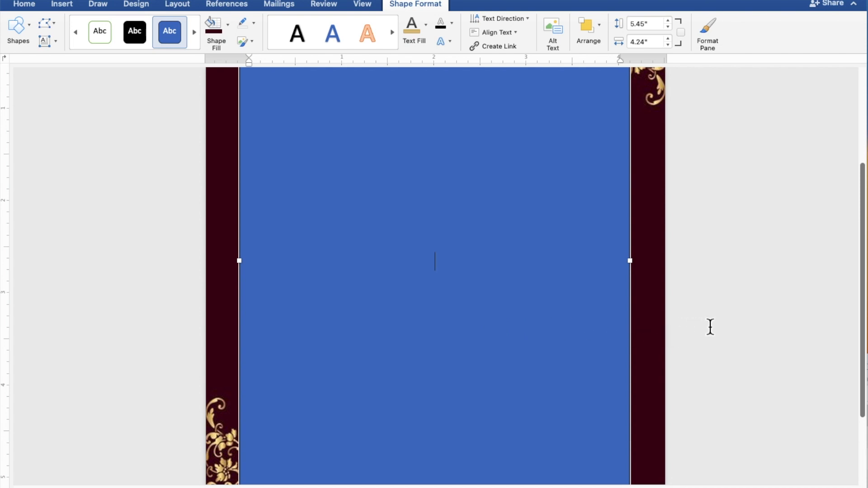
pyautogui.write('OGET')
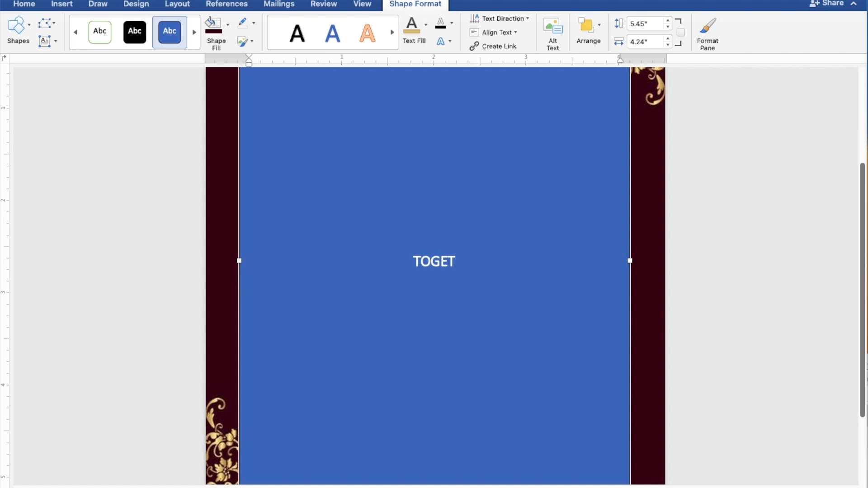
pyautogui.write('HER')
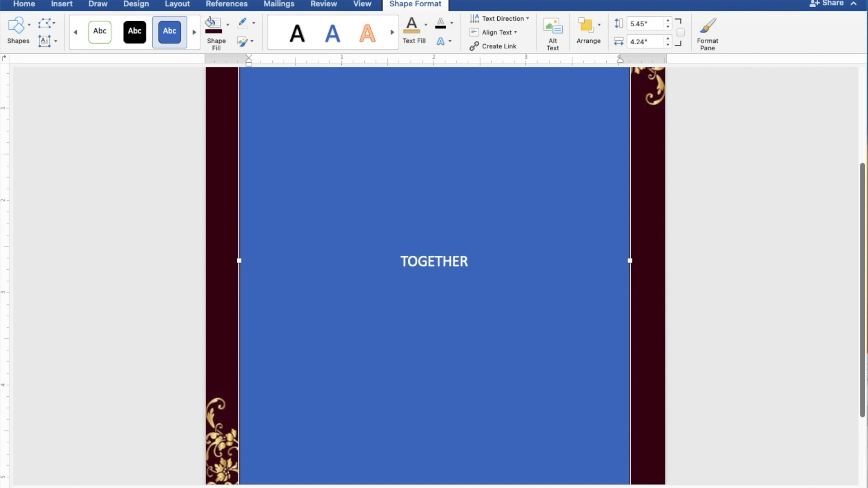
pyautogui.write(' WI')
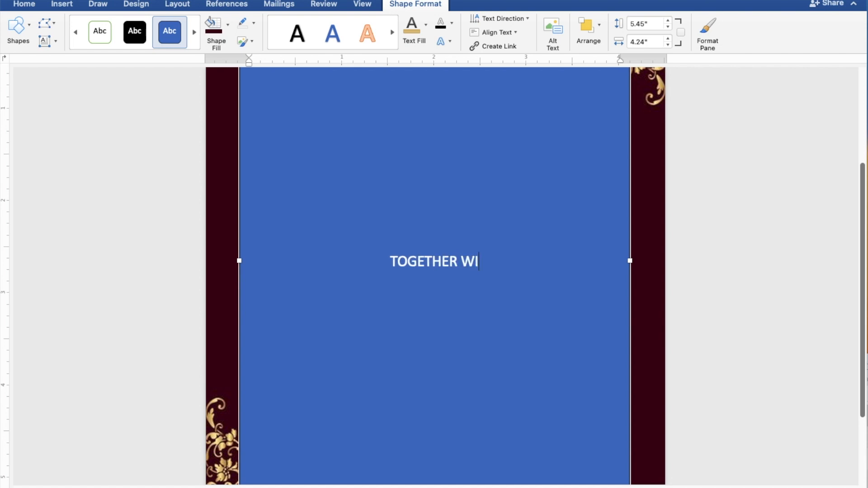
pyautogui.write('TH THEIR F')
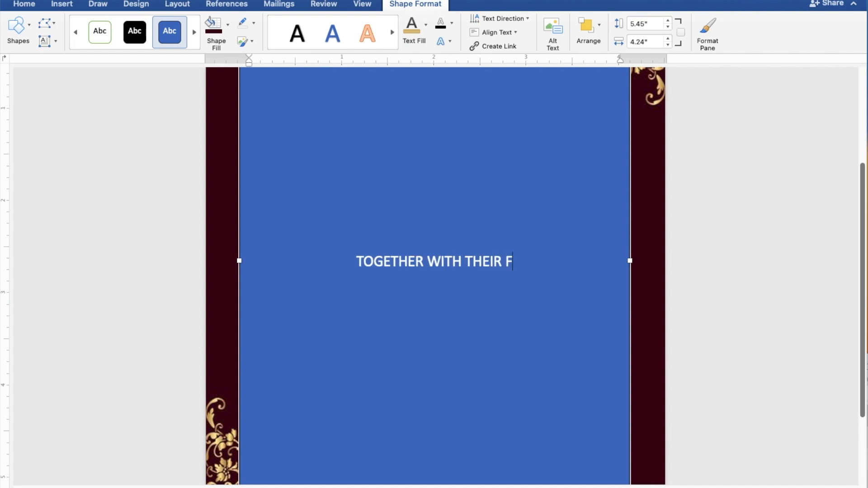
pyautogui.write('AMI')
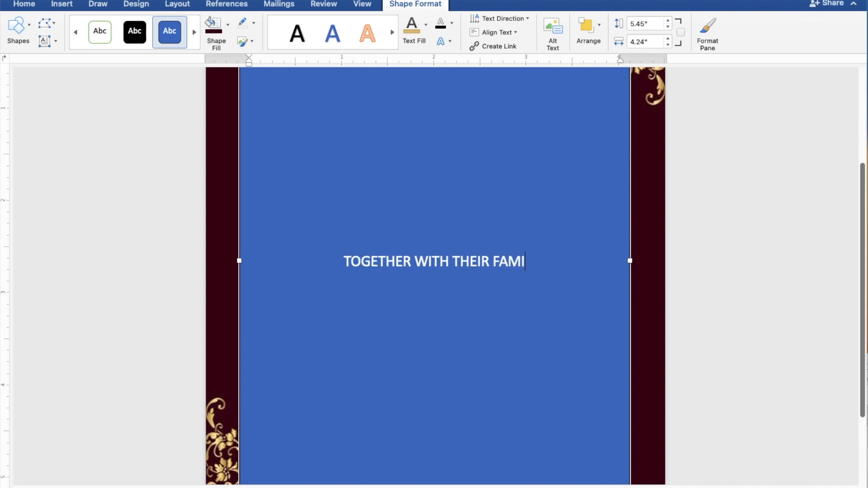
pyautogui.write('LIES')
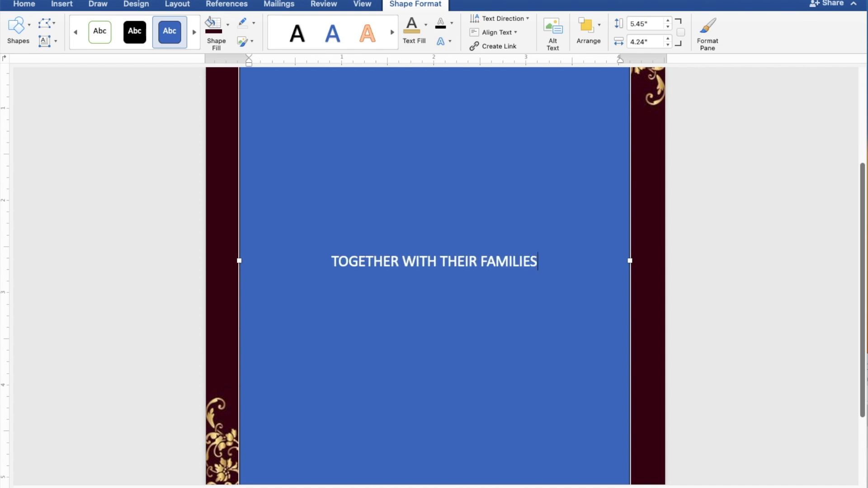
pyautogui.press('Return')
pyautogui.press('Return')
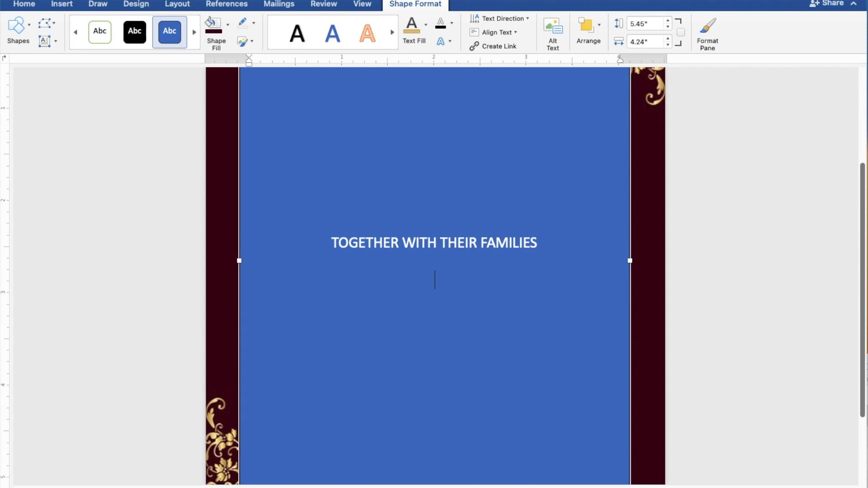
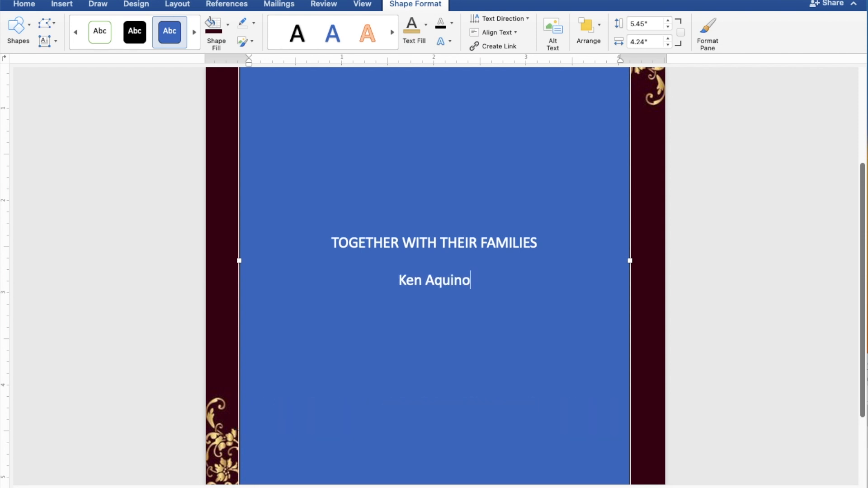
pyautogui.press('Return')
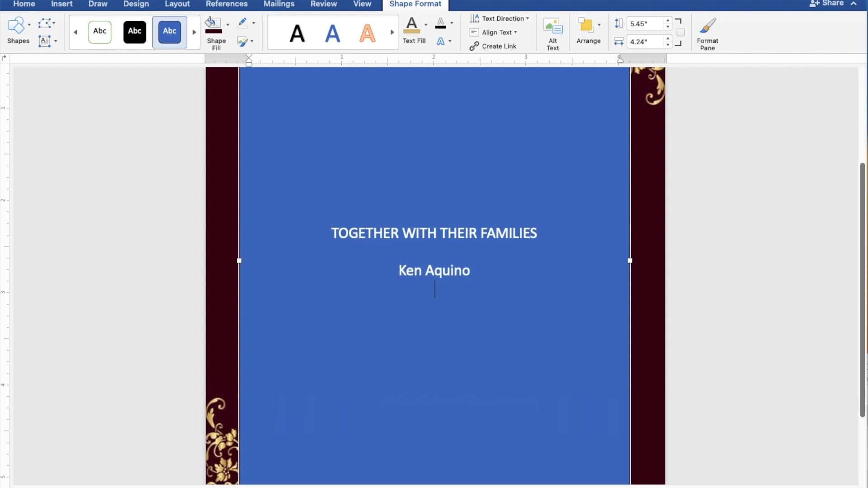
pyautogui.write('AND')
pyautogui.press('Return')
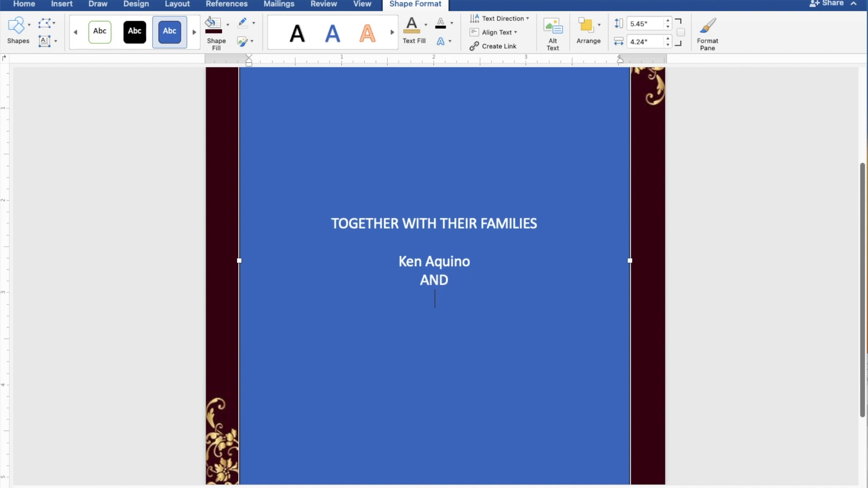
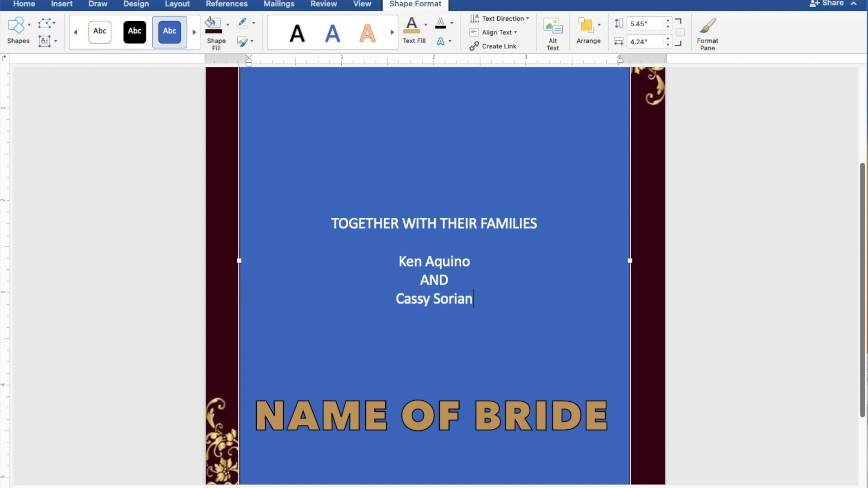
pyautogui.press('Return')
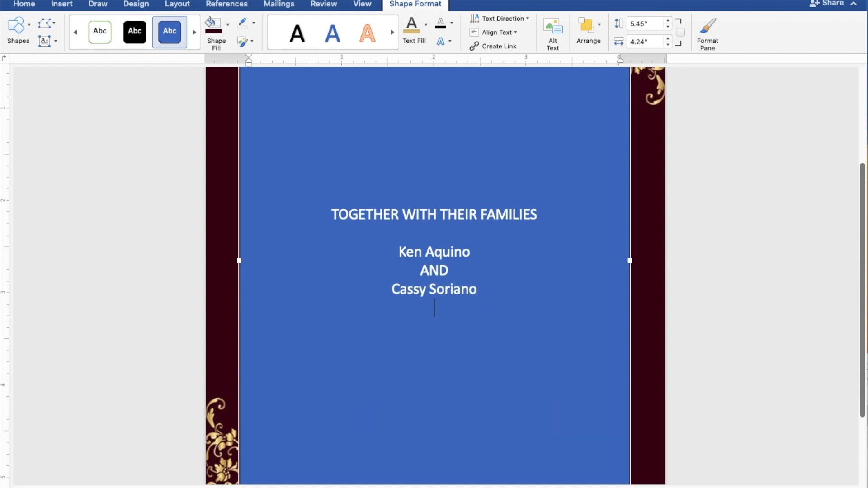
pyautogui.press('Return')
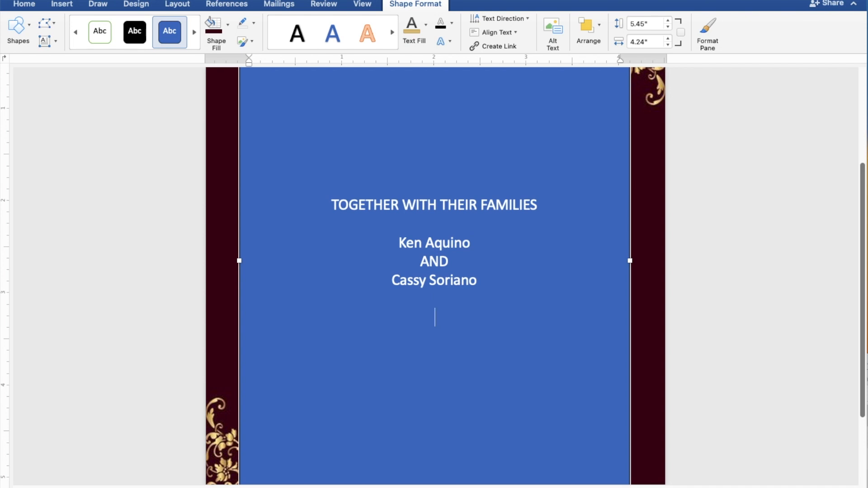
# Add REQUEST THE PLEASURE OF YOUR PRESENCE and AS THEY JOYFULLY UNITE IN MARRIAGE, then a blank line
pyautogui.write('REQUEST')
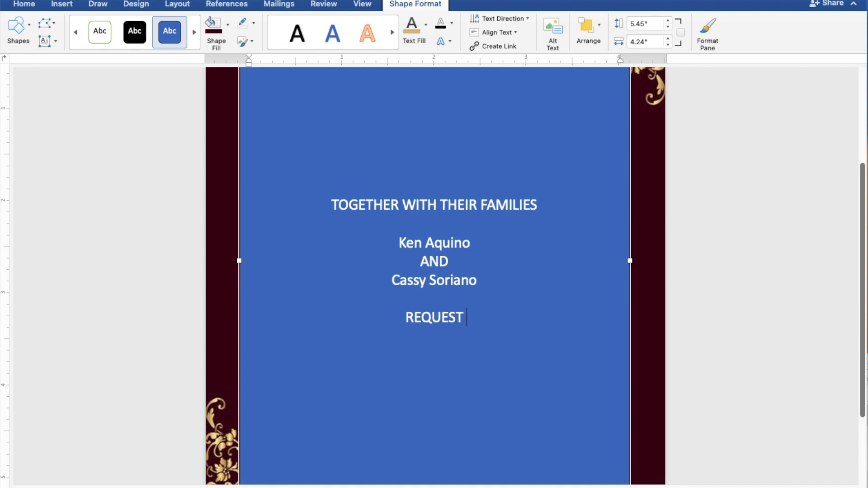
pyautogui.write(' THE')
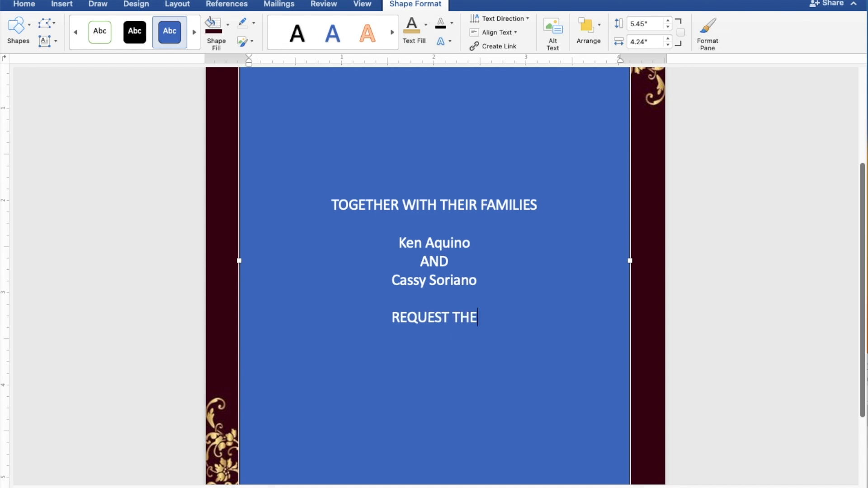
pyautogui.write(' PL')
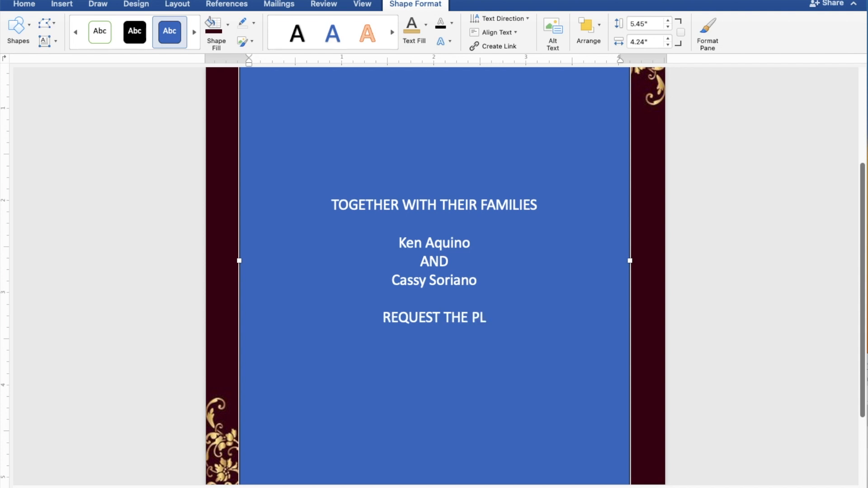
pyautogui.write('EAS')
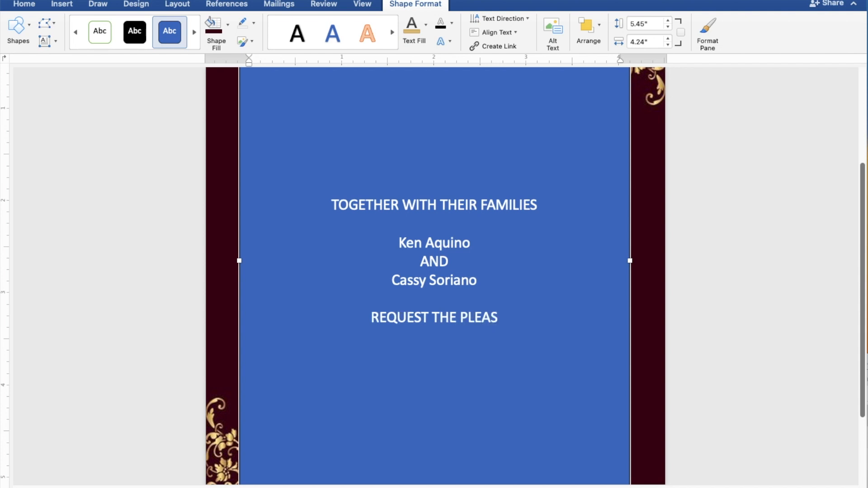
pyautogui.write('UR')
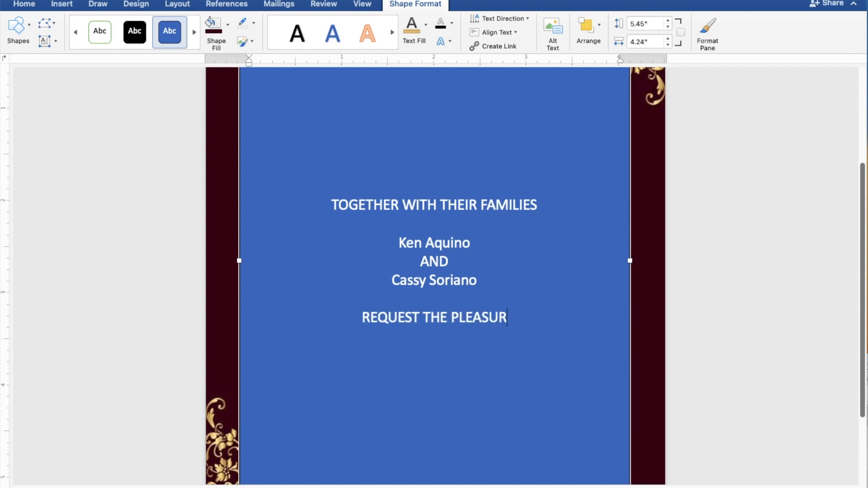
pyautogui.write('E')
pyautogui.write(' O')
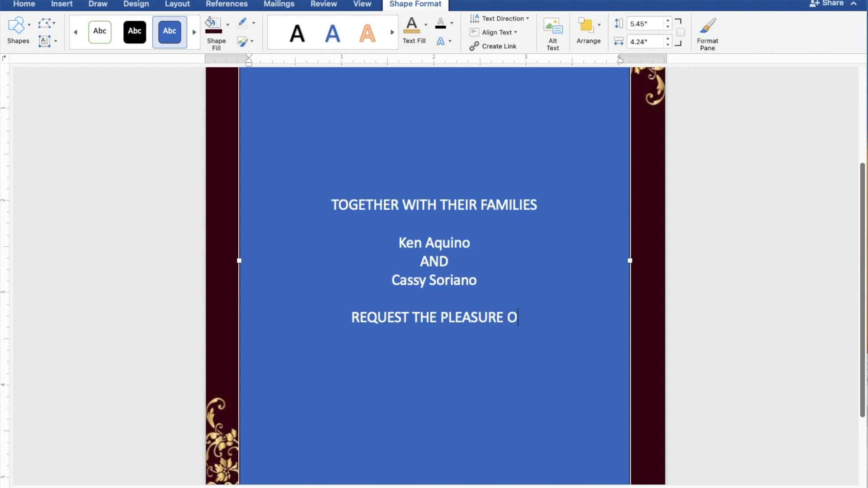
pyautogui.write('F YOUR')
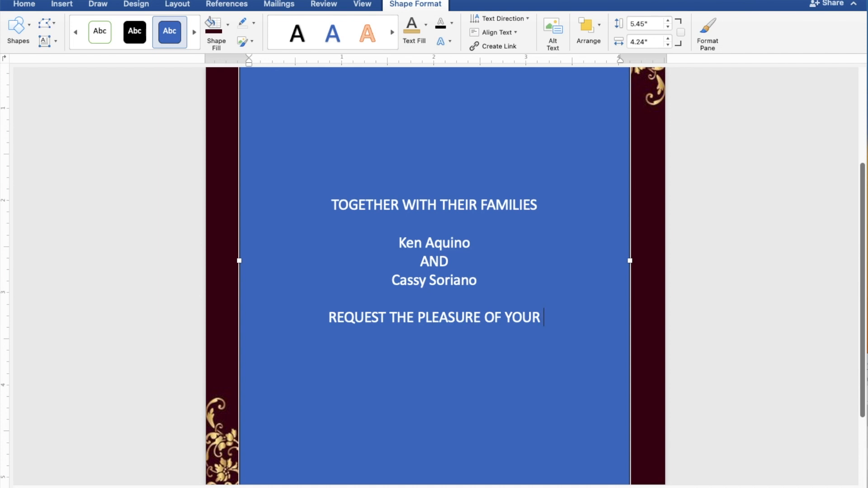
pyautogui.write(' PRE')
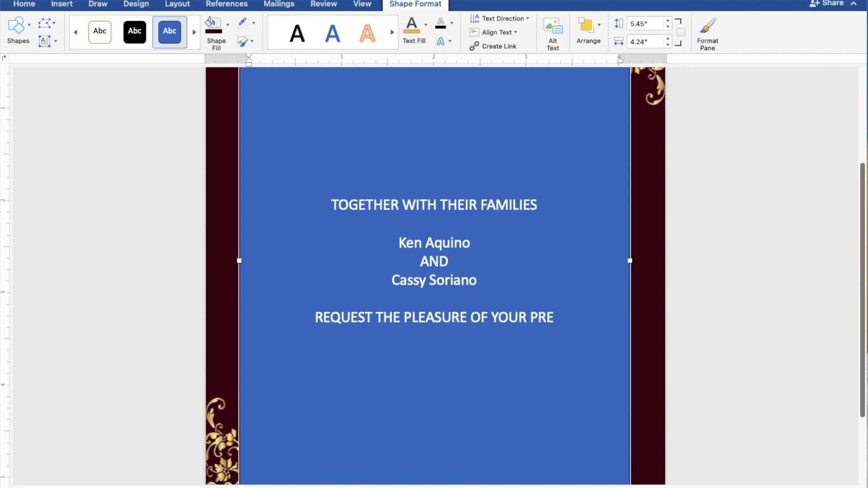
pyautogui.write('SEN')
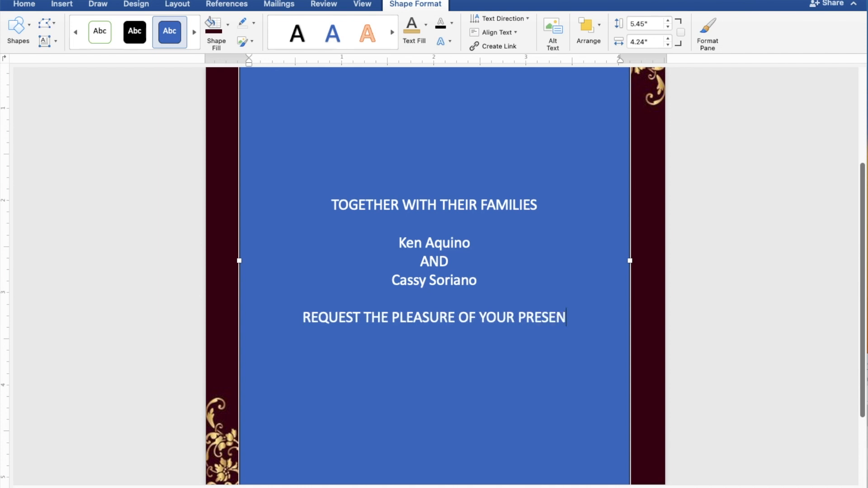
pyautogui.write('CE')
pyautogui.press('Return')
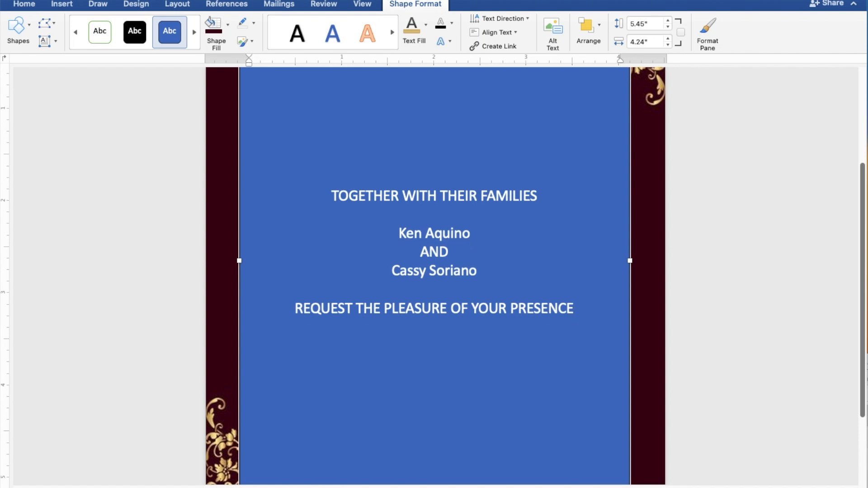
pyautogui.write('S THEY JOYFULLY UN')
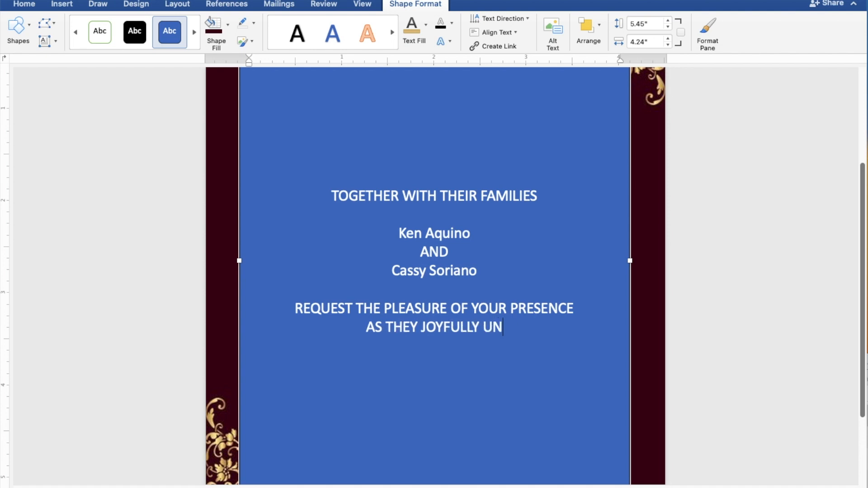
pyautogui.write('ITE ')
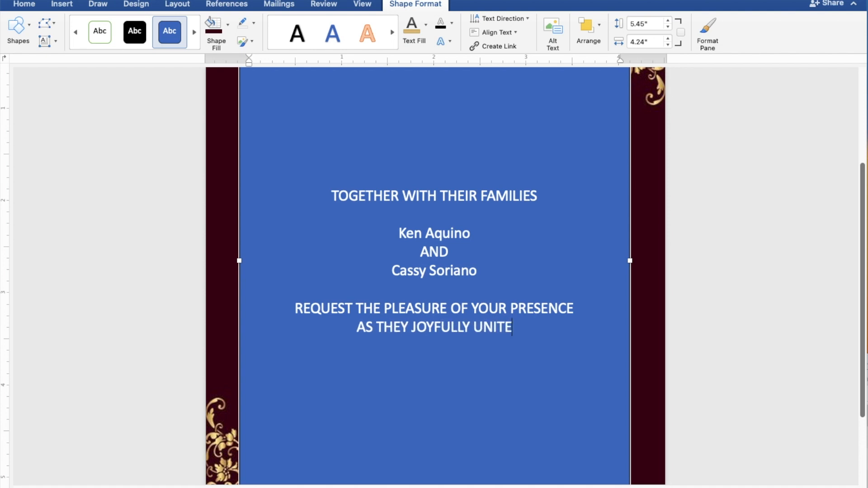
pyautogui.write('IN')
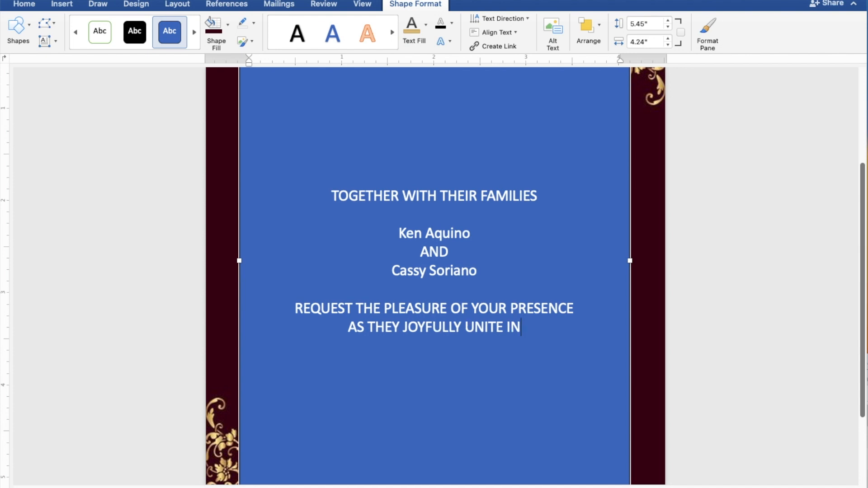
pyautogui.write(' MARRIAGE')
pyautogui.press('Return')
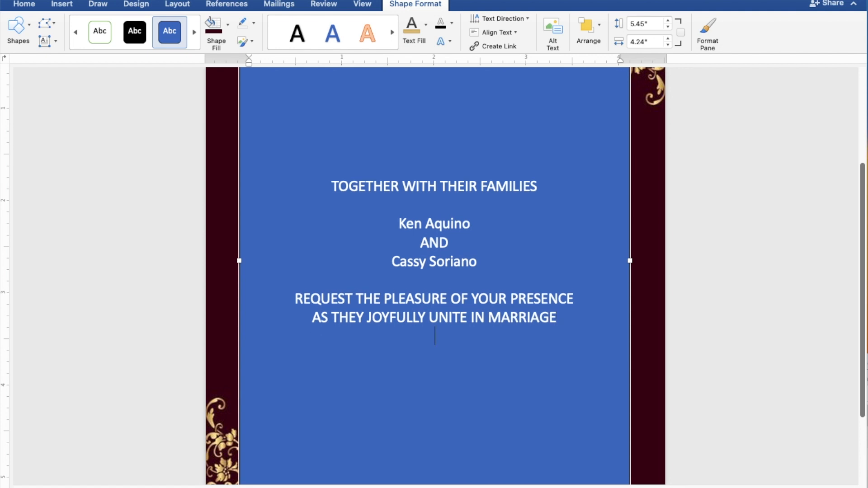
pyautogui.press('Return')
# Type SUNDAY, JULY 30, 2023 and 10:00 IN THE MORNING on separate lines
pyautogui.write('SU')
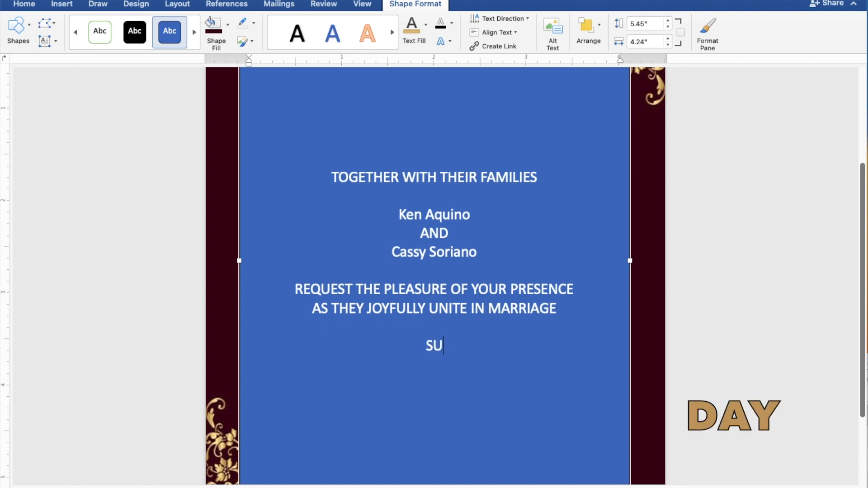
pyautogui.write('ND')
pyautogui.press('Return')
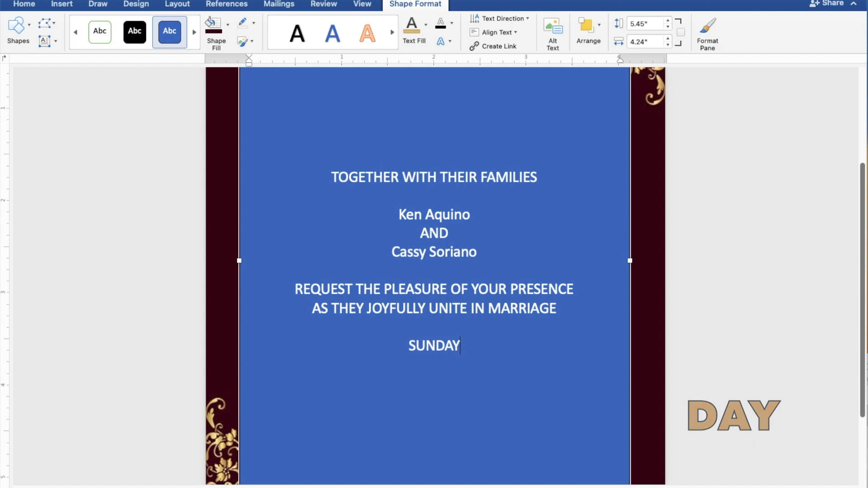
pyautogui.press('Return')
pyautogui.write('JULY')
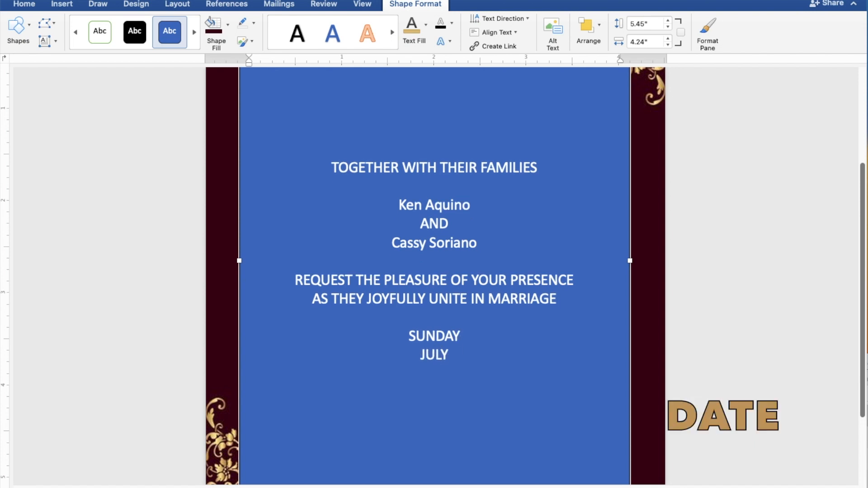
pyautogui.write(' 30, 2023')
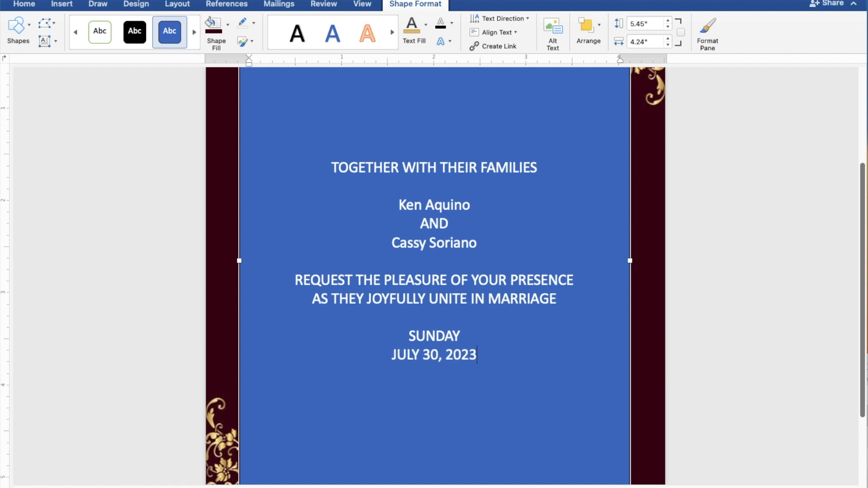
pyautogui.press('Return')
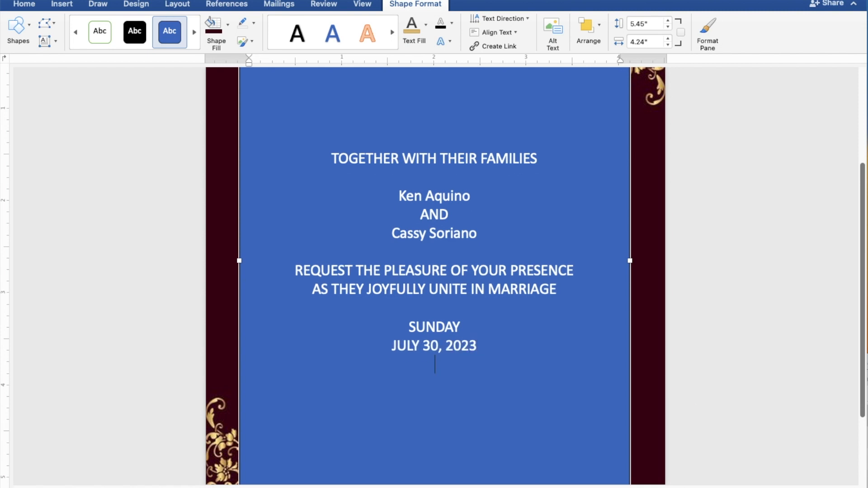
pyautogui.write('10:00')
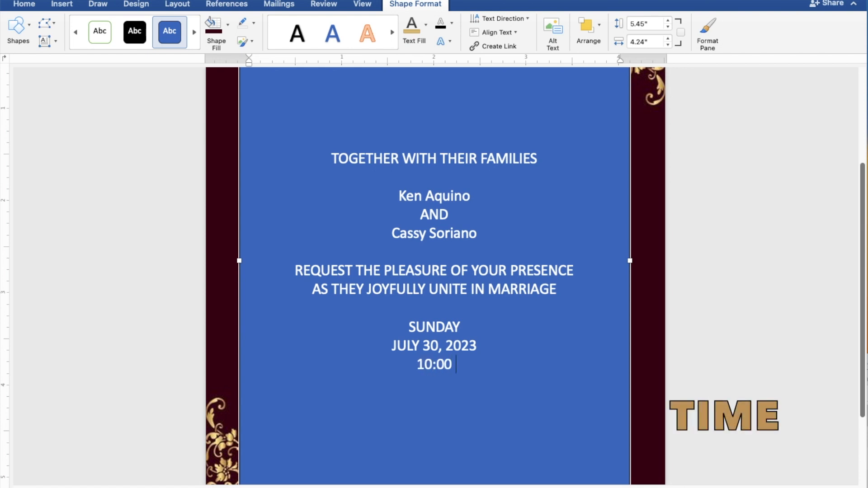
pyautogui.write(' IN')
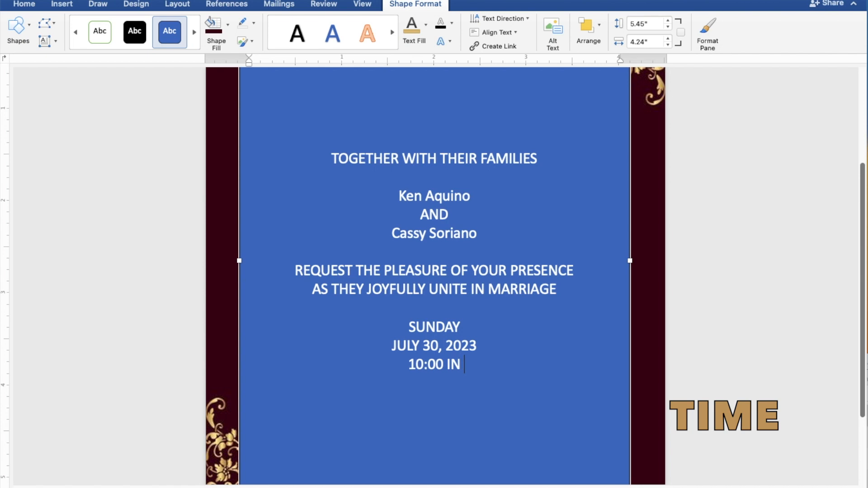
pyautogui.write(' THE')
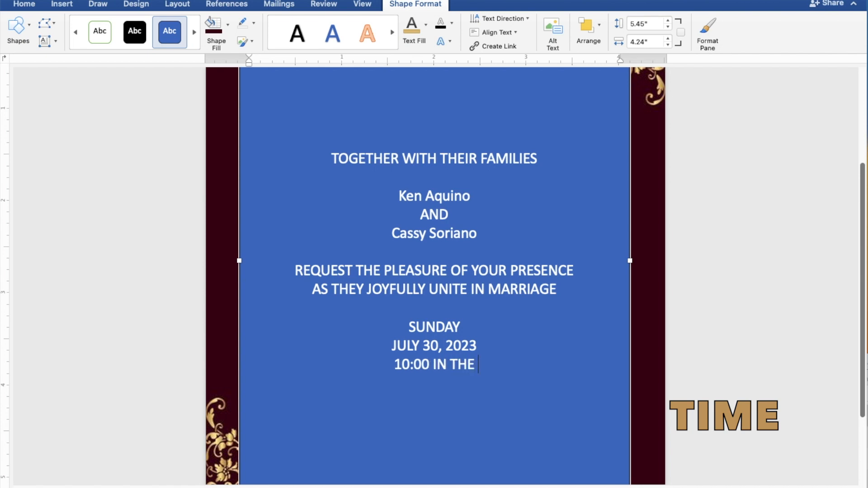
pyautogui.write(' MOR')
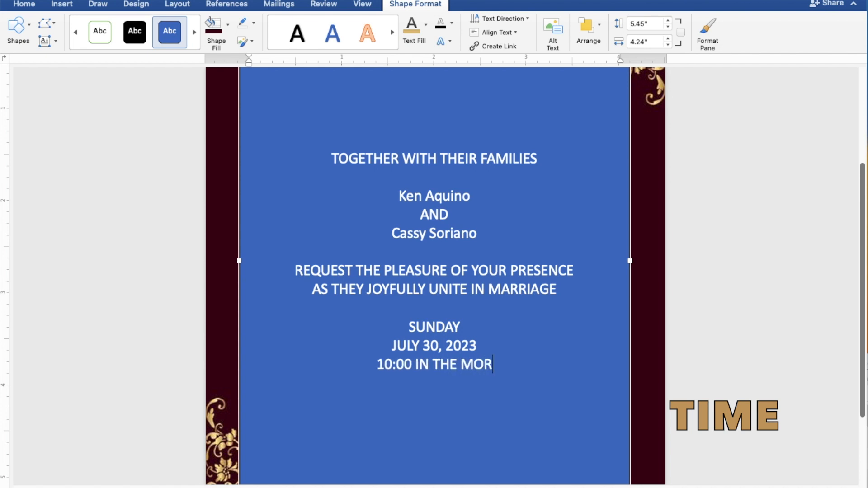
pyautogui.write('NING')
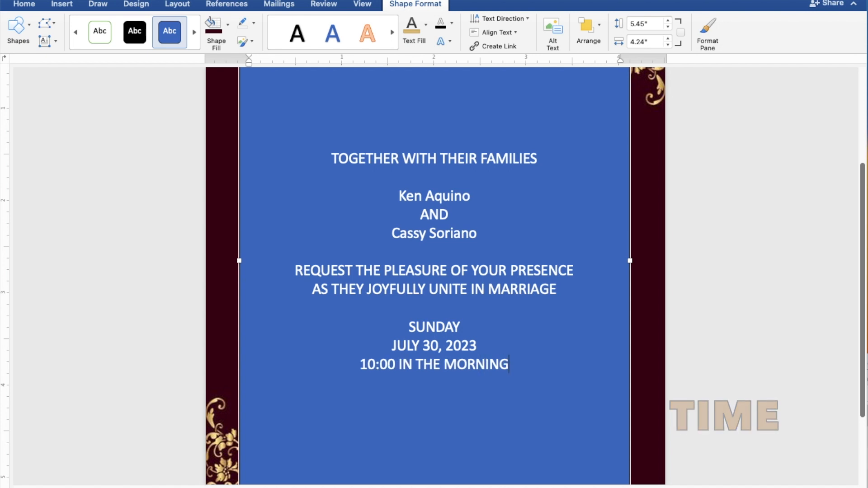
pyautogui.press('Return')
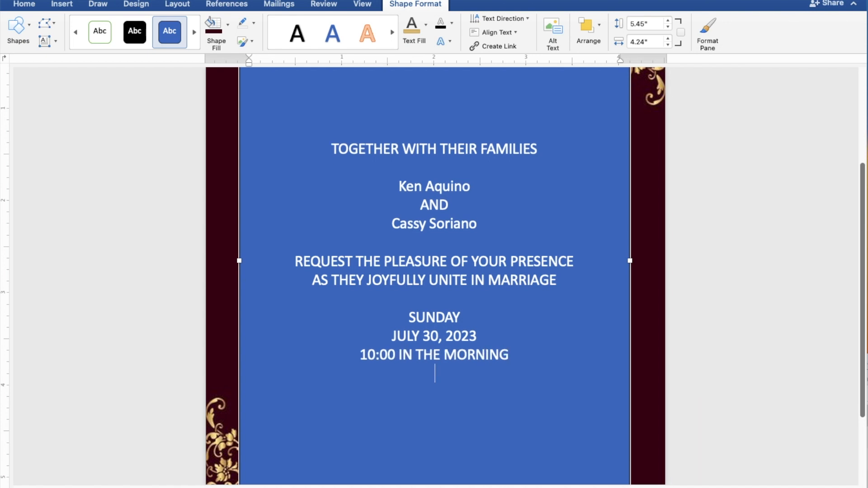
# Add ST. THOMAS AQUINAS PARISH CHURCH, MANGALDAN, PANGASINAN, and Reception to follow after a blank line
pyautogui.write('ST. THO')
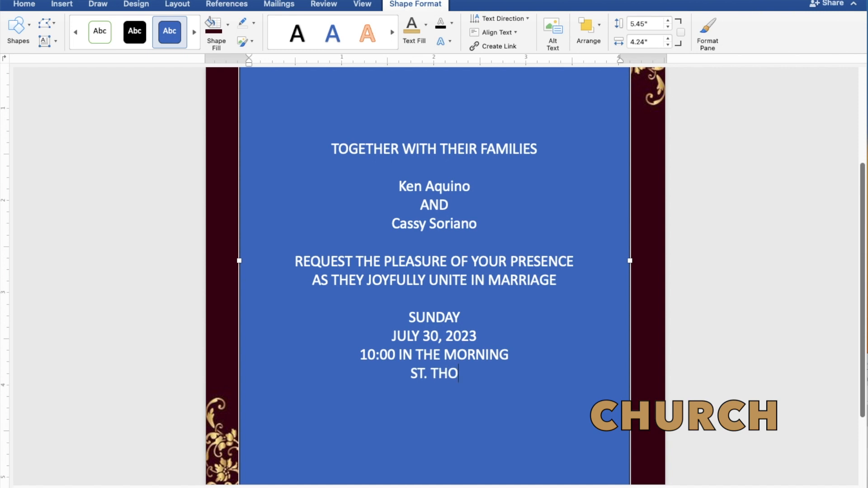
pyautogui.write('MAS ')
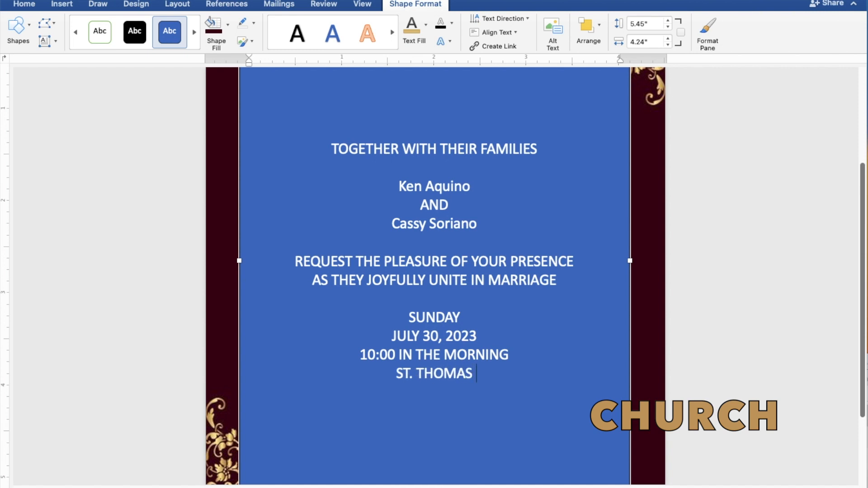
pyautogui.write('AW')
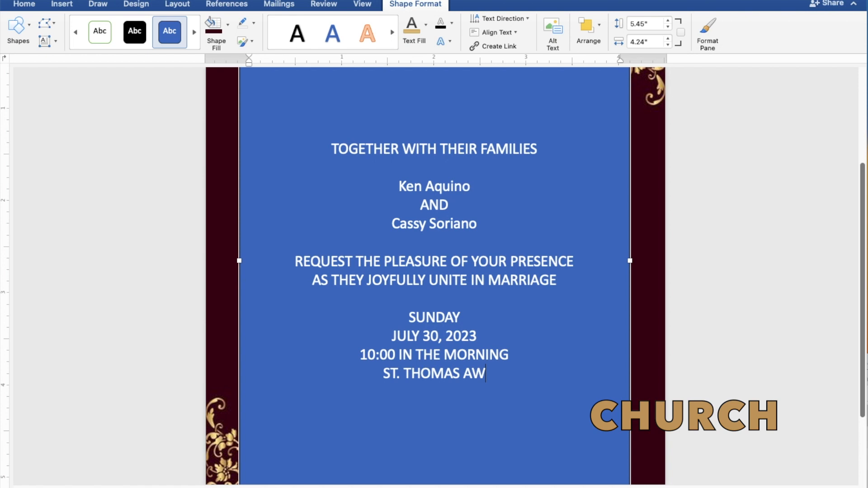
pyautogui.press('BackSpace')
pyautogui.write('Q')
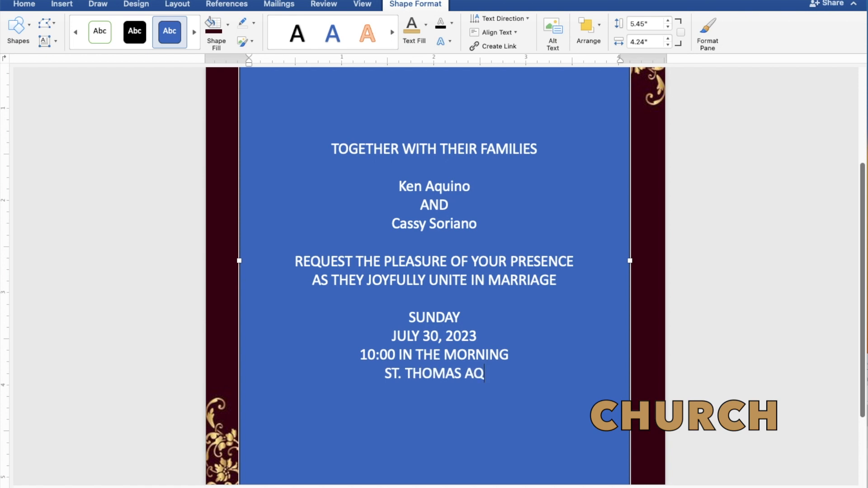
pyautogui.write('UIN')
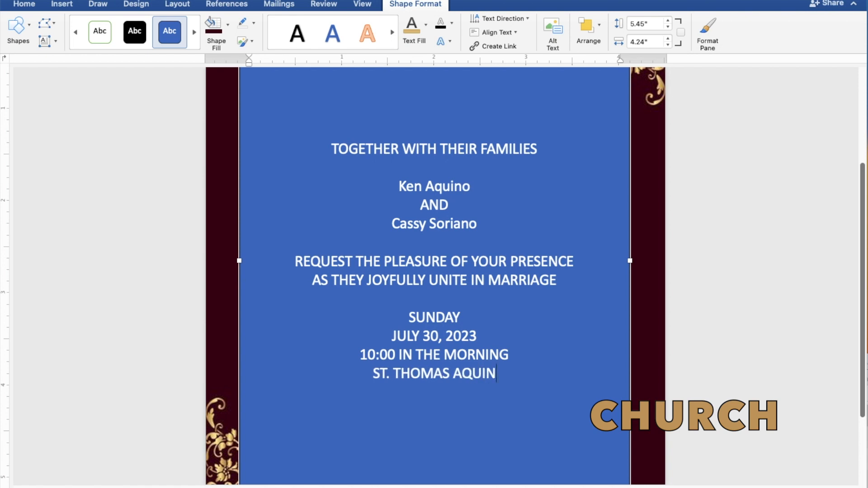
pyautogui.write('AS P')
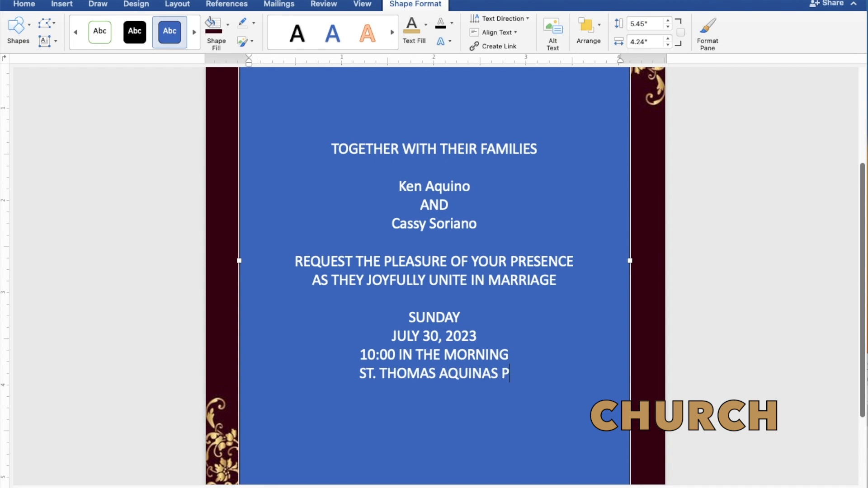
pyautogui.write('ARI')
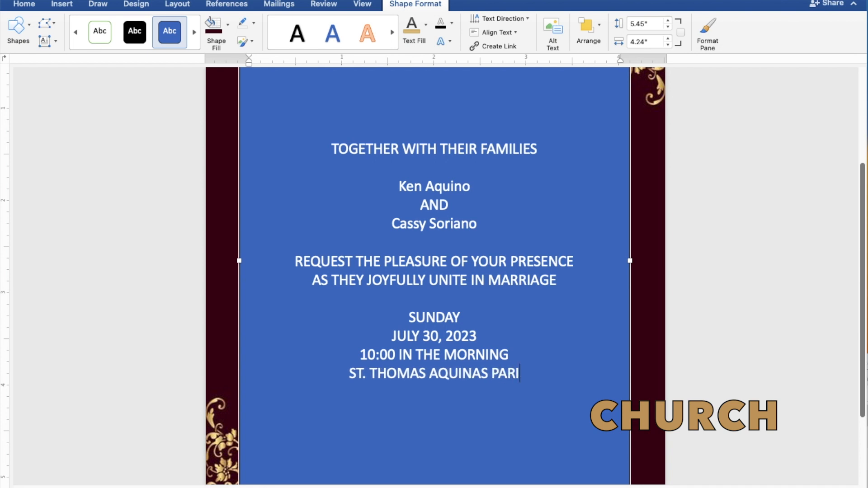
pyautogui.write('SH C')
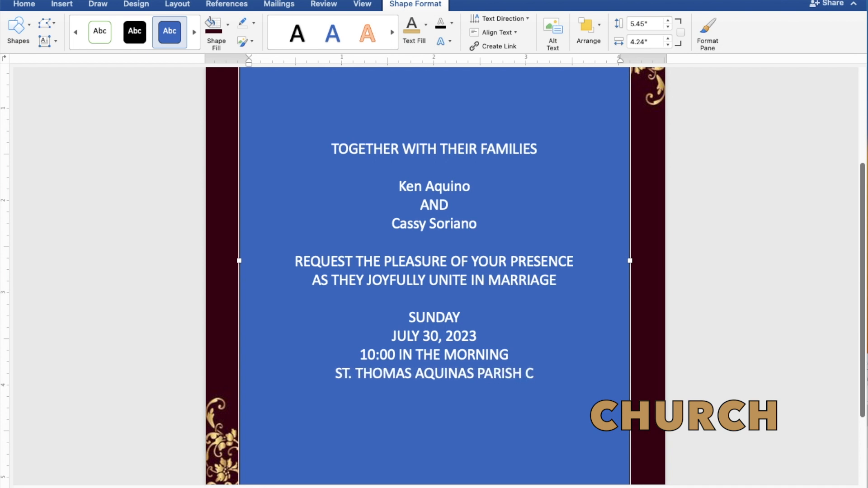
pyautogui.write('HUR')
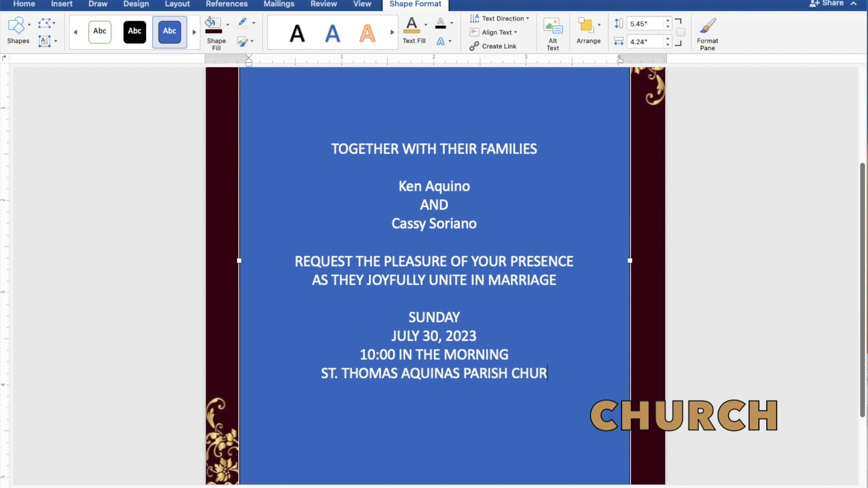
pyautogui.write('CH')
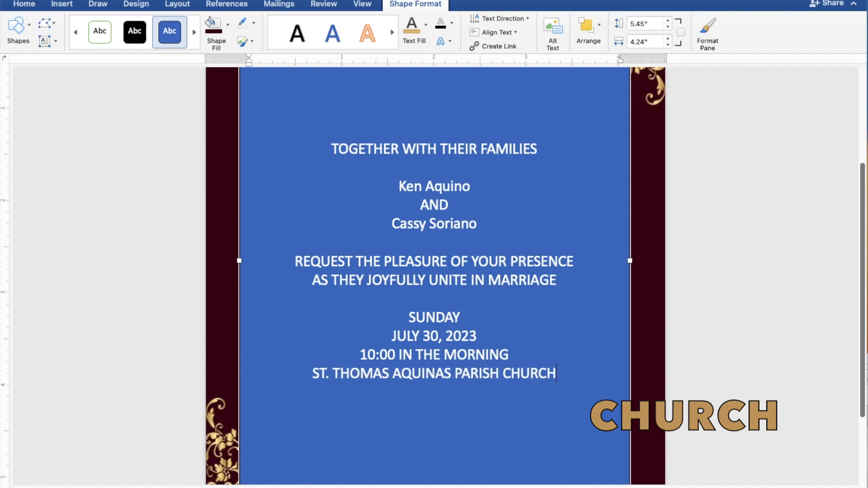
pyautogui.press('Return')
pyautogui.write('MA')
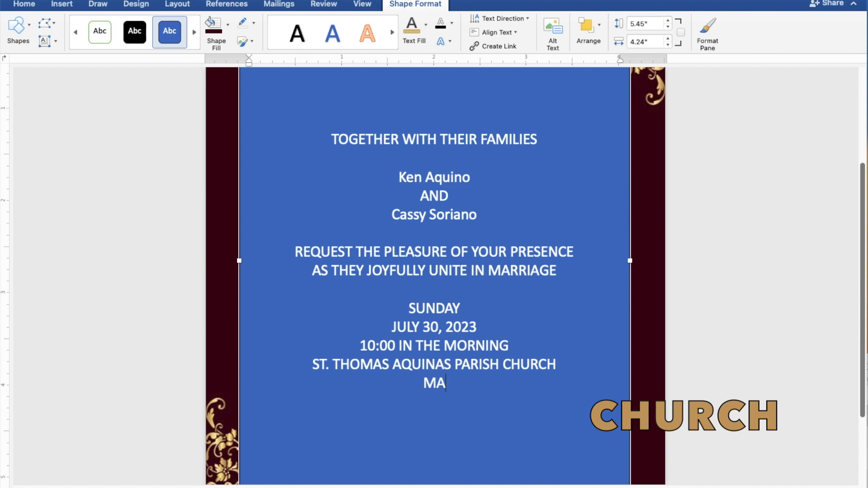
pyautogui.write('NGA')
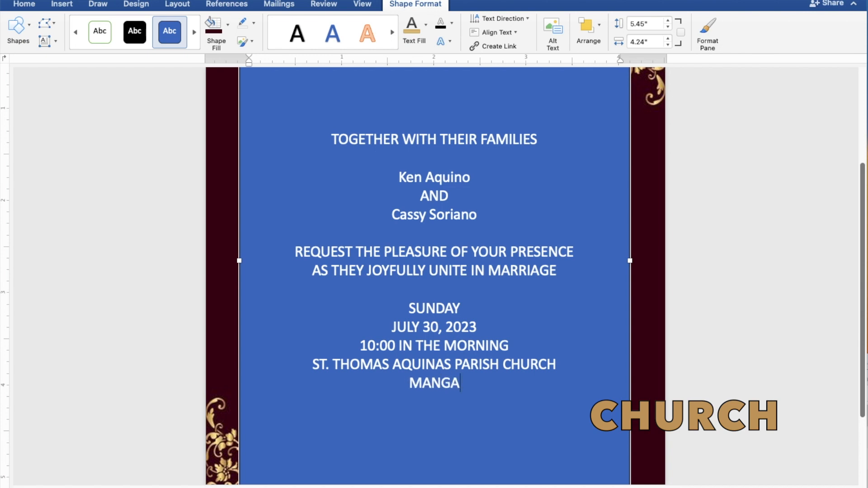
pyautogui.write('LDAN')
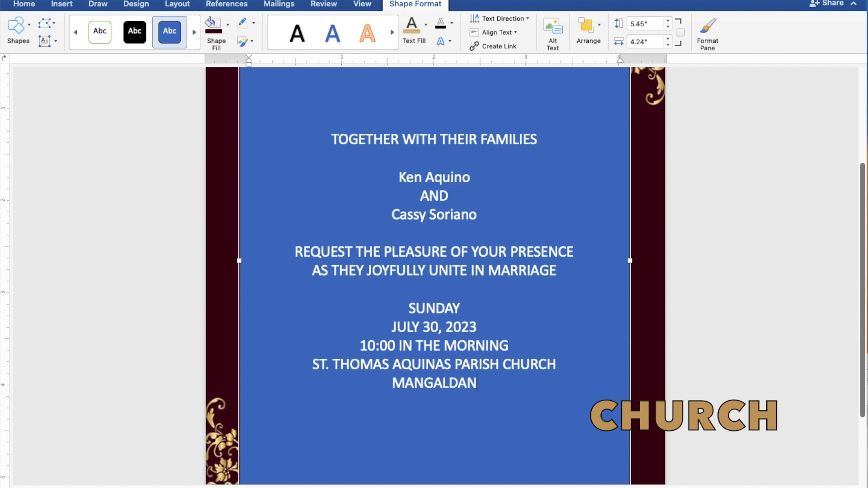
pyautogui.write(', PA')
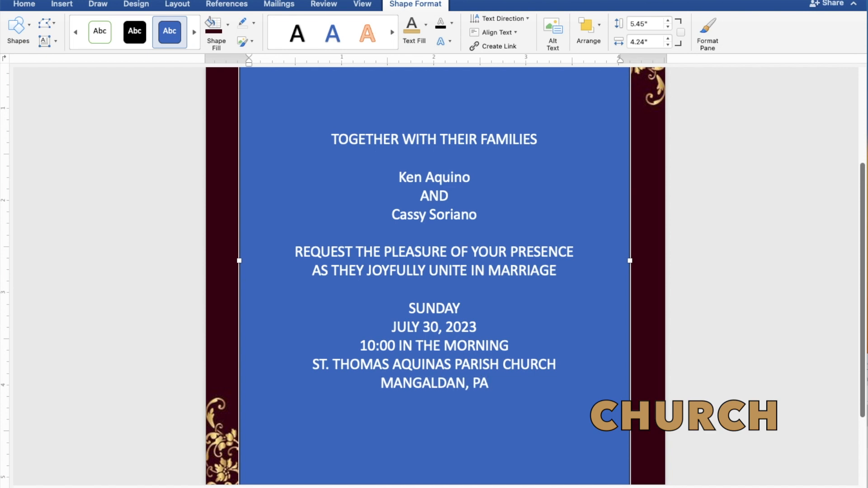
pyautogui.write('NGA')
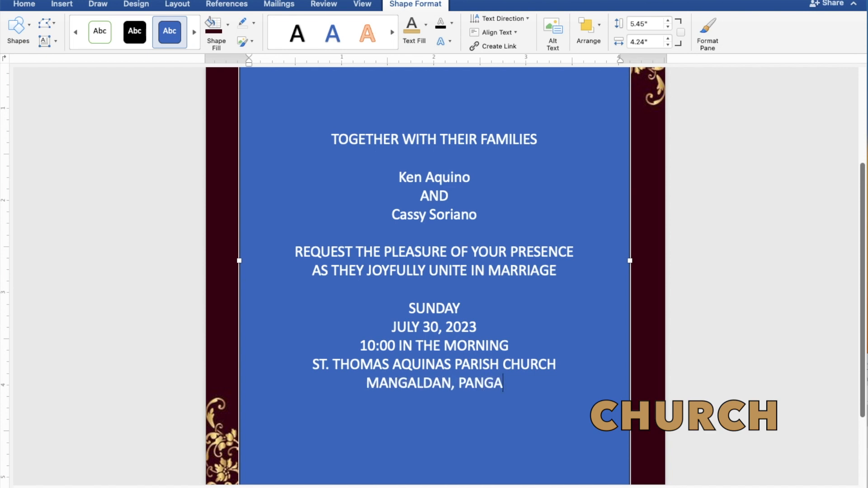
pyautogui.write('SINAN')
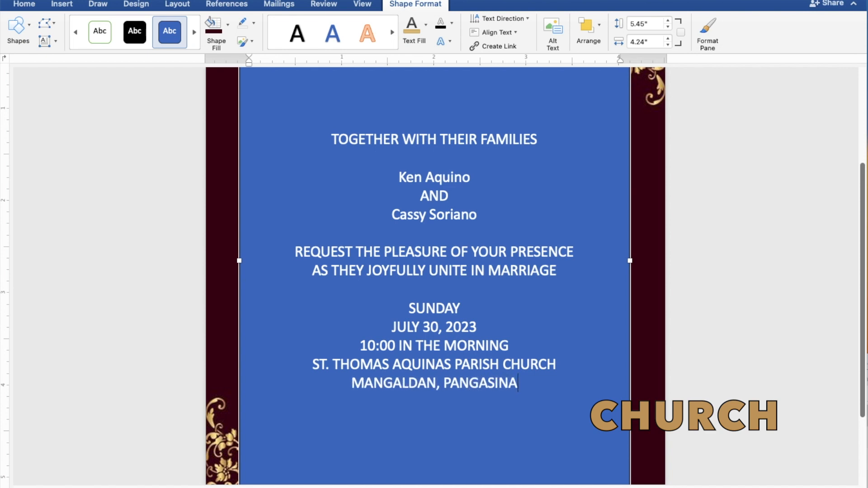
pyautogui.press('Return')
pyautogui.press('Return')
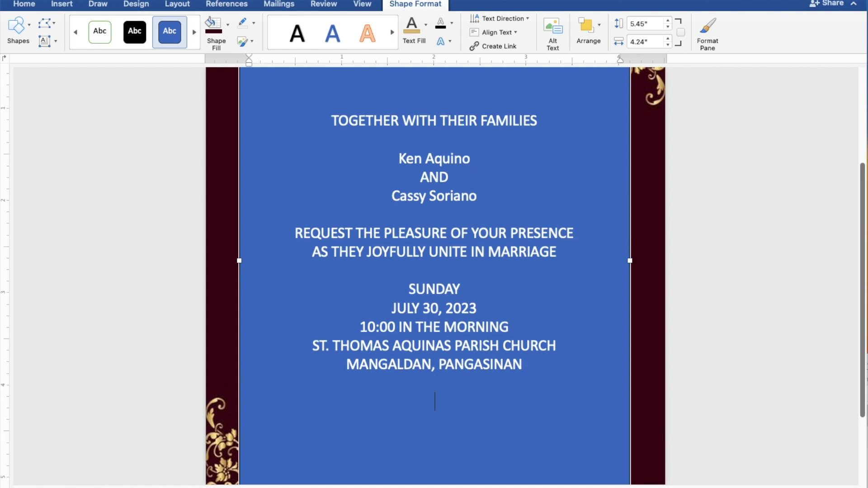
pyautogui.write('Receptio')
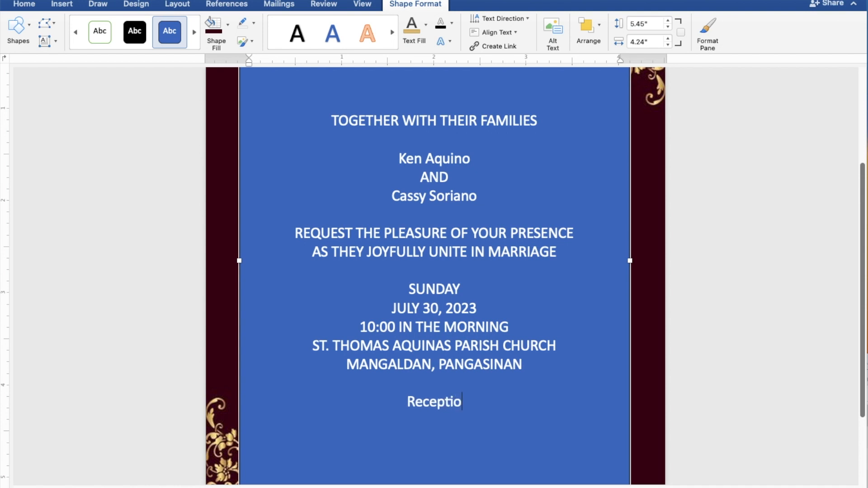
pyautogui.write('n t')
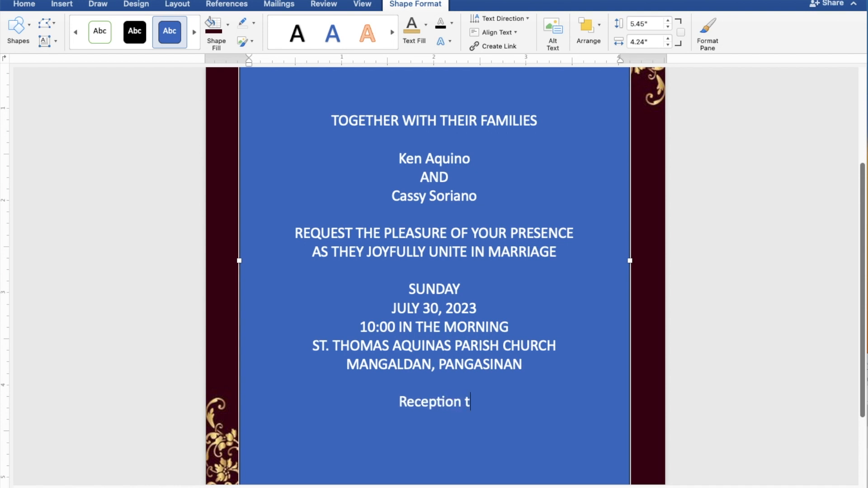
pyautogui.write('o fo')
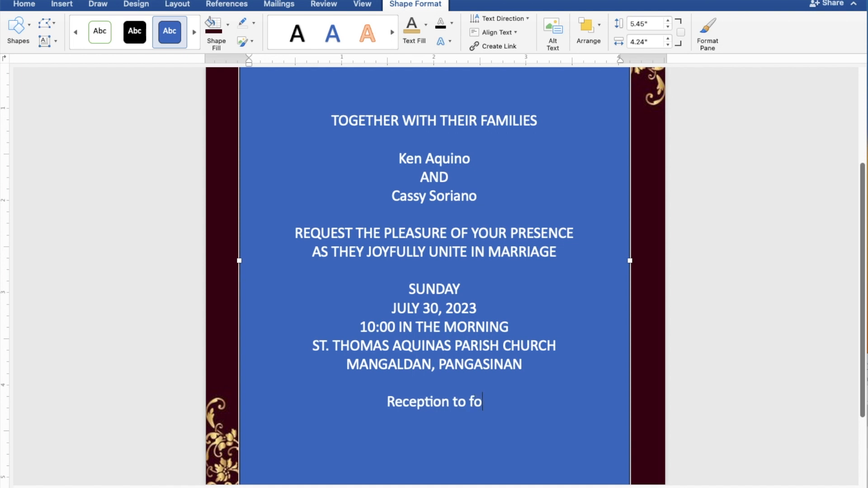
pyautogui.write('llow')
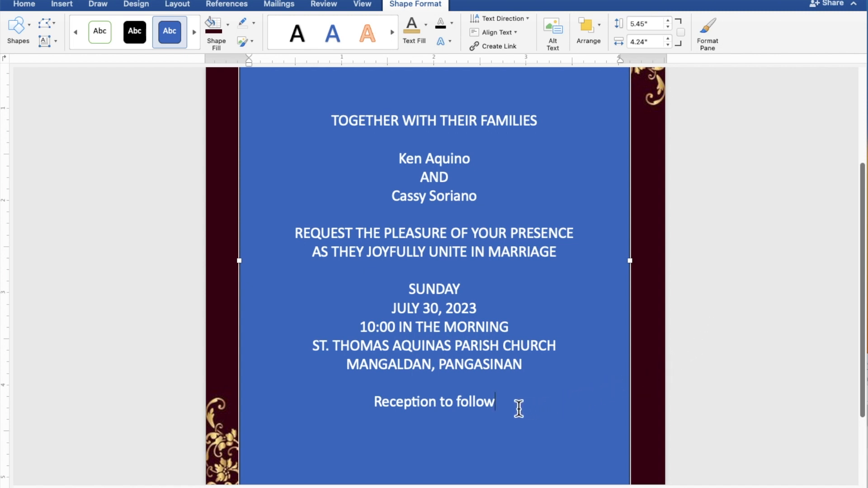
# Give the text box No Fill and No Outline, and color the invitation text the recent gold
pyautogui.moveTo(496, 404); pyautogui.dragTo(333, 129)
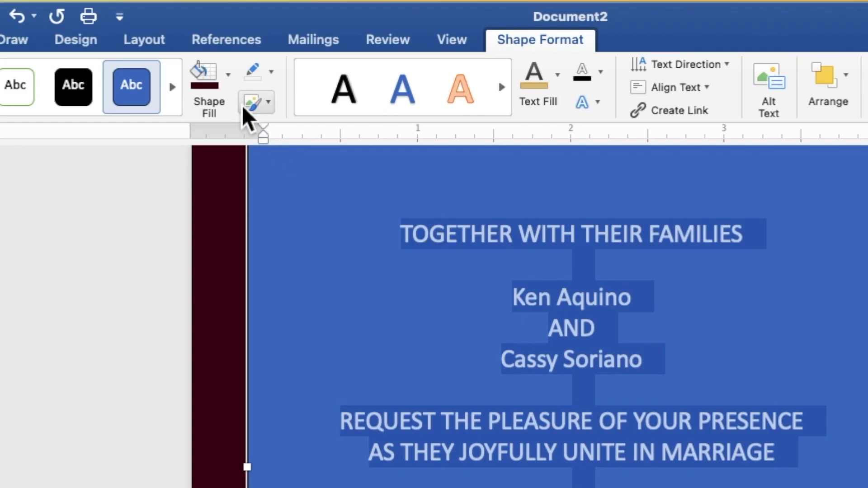
pyautogui.click(230, 85)
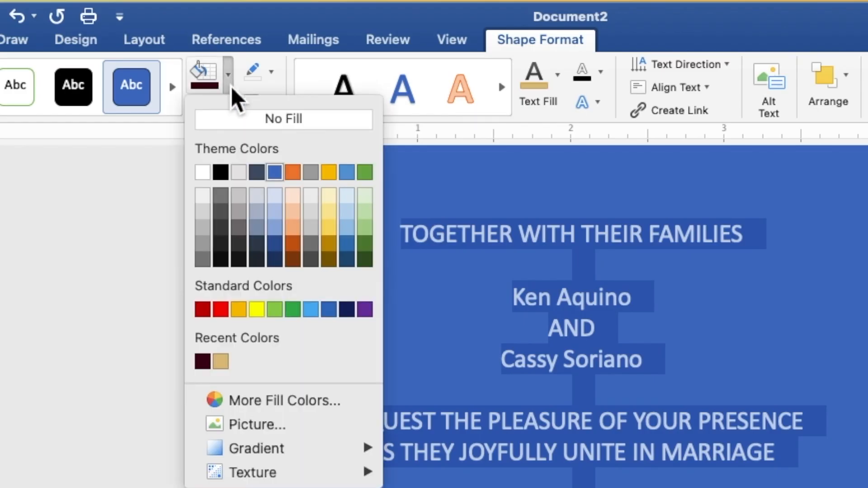
pyautogui.click(232, 123)
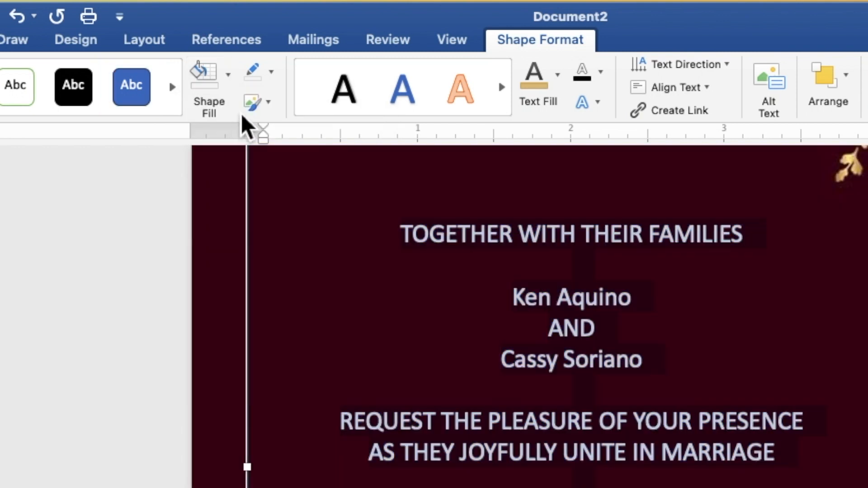
pyautogui.click(271, 72)
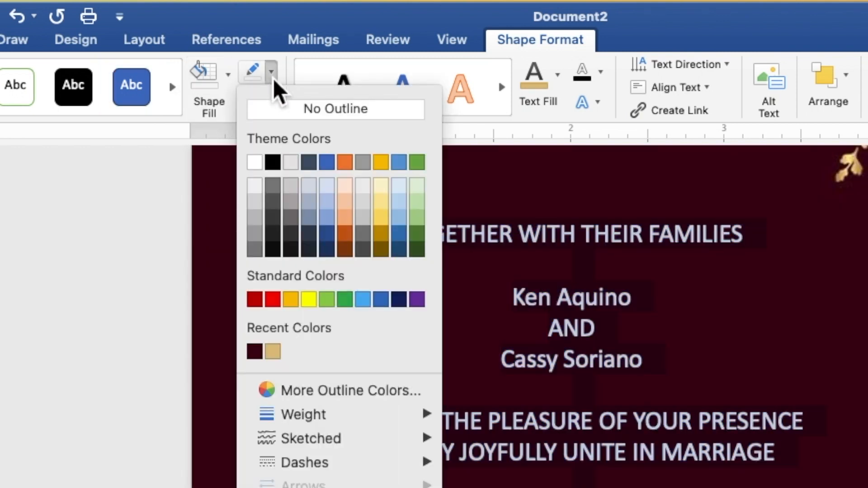
pyautogui.click(280, 112)
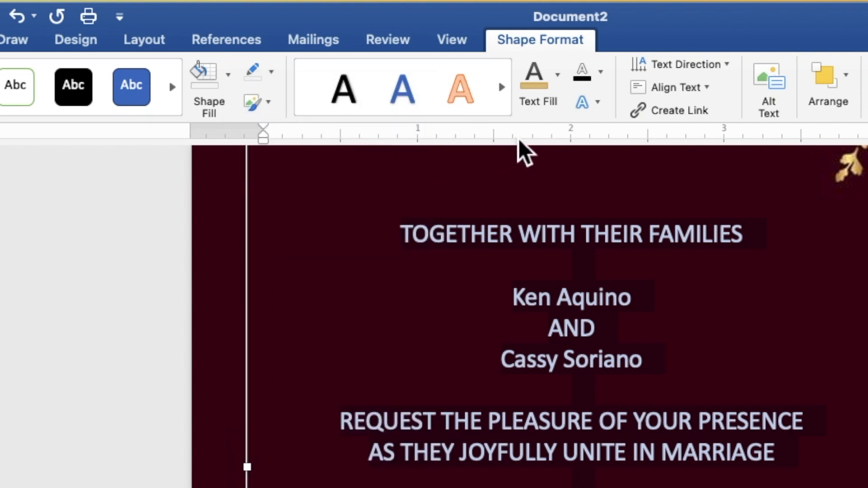
pyautogui.click(560, 92)
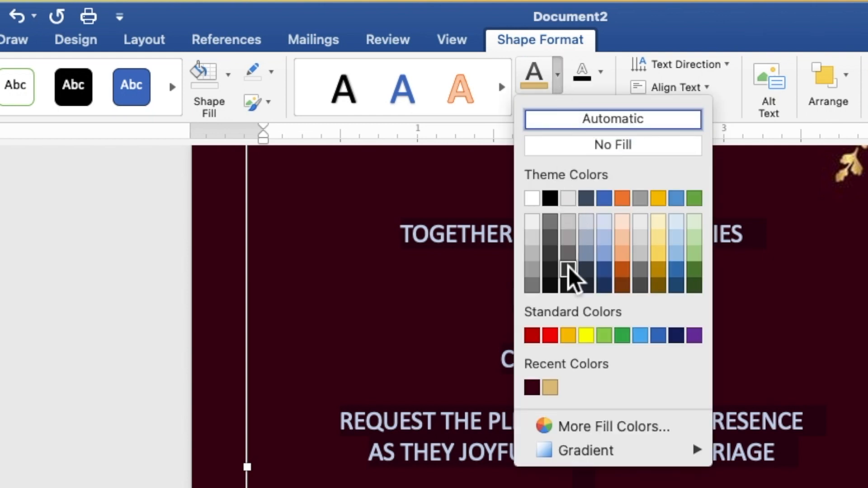
pyautogui.click(555, 392)
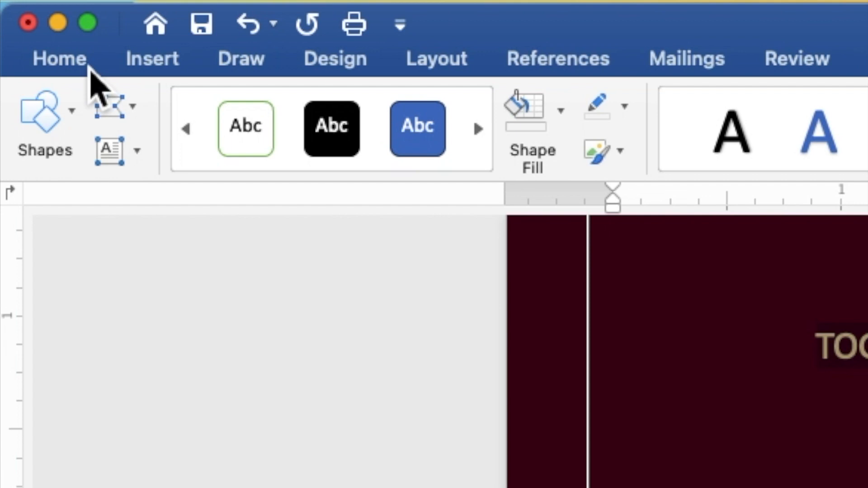
# Format all the invitation text as Times New Roman, 9 pt
pyautogui.click(89, 68)
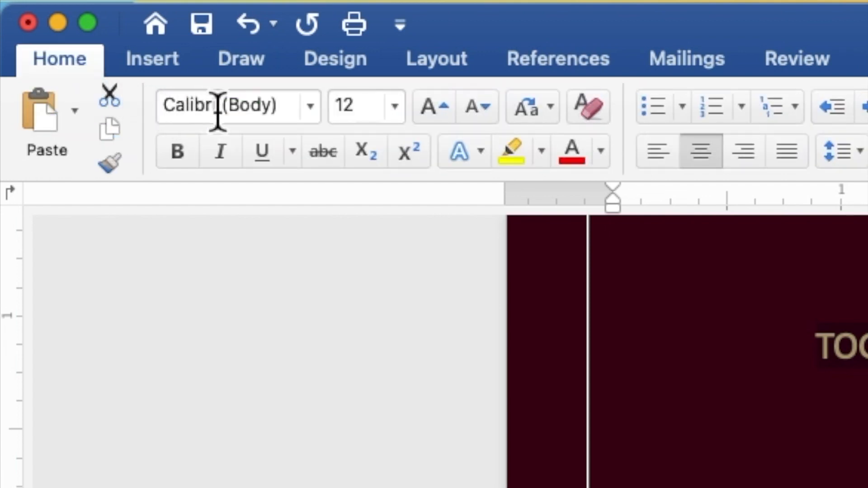
pyautogui.click(318, 119)
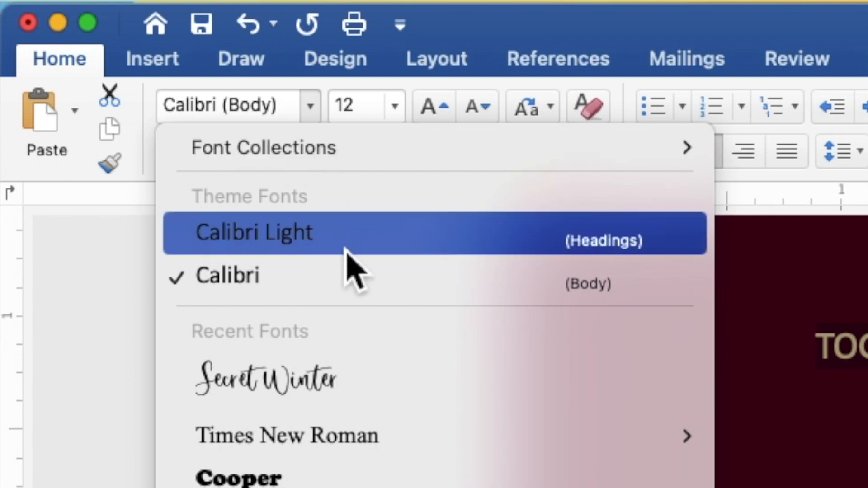
pyautogui.moveTo(377, 434)
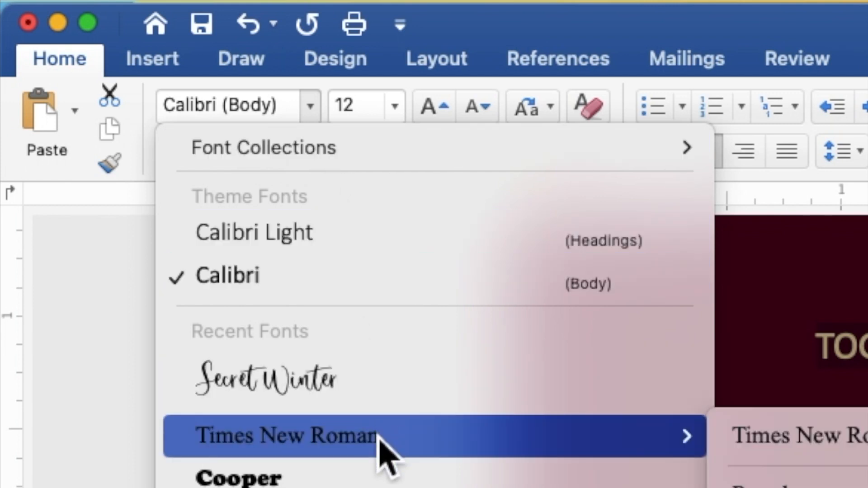
pyautogui.click(379, 438)
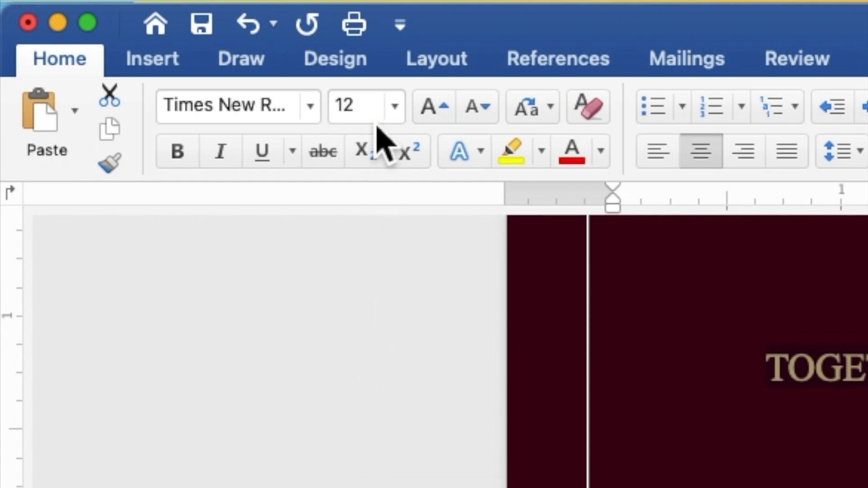
pyautogui.click(351, 107)
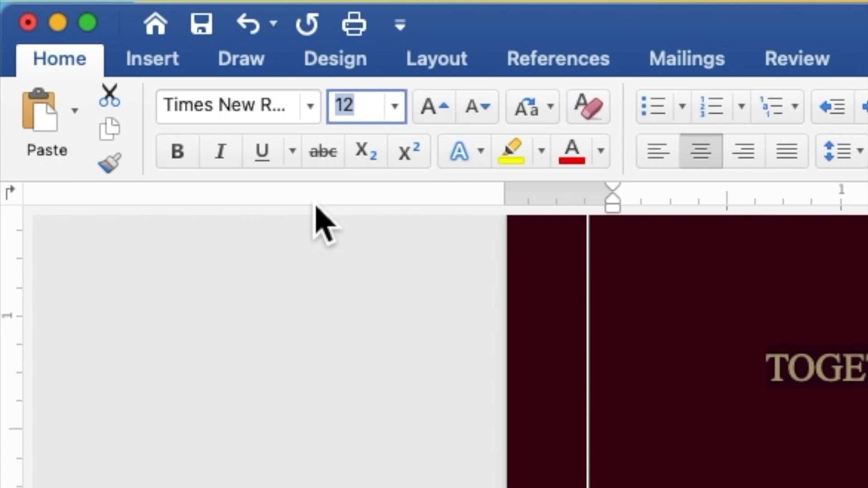
pyautogui.write('9')
pyautogui.press('Return')
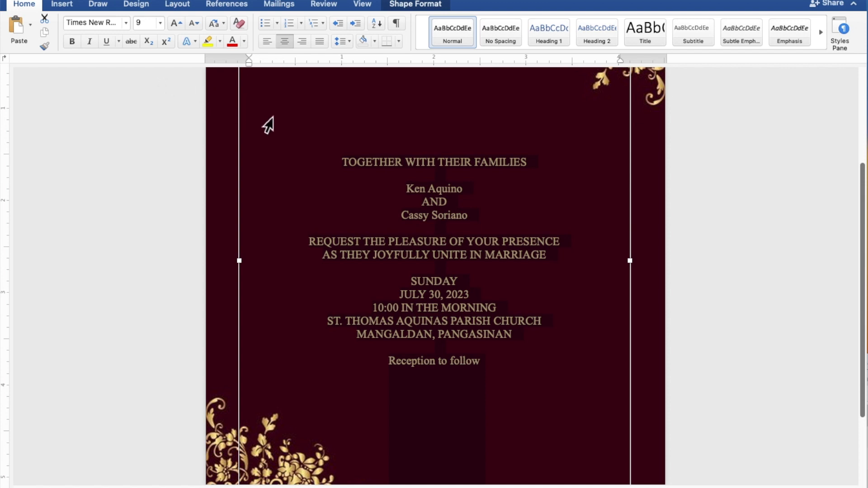
# Set both names and 'Reception to follow' in the Secret Winter script font at 15 pt
pyautogui.click(468, 189)
pyautogui.moveTo(441, 192); pyautogui.dragTo(413, 194)
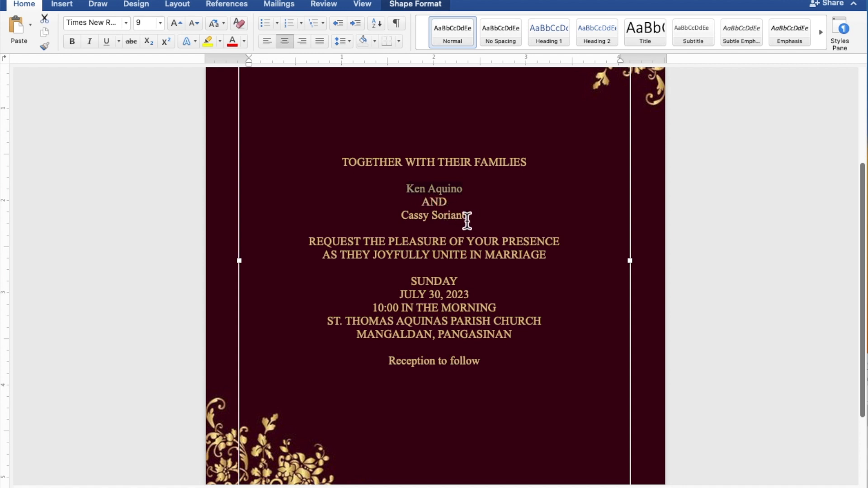
pyautogui.moveTo(467, 221); pyautogui.dragTo(416, 220)
pyautogui.moveTo(486, 363); pyautogui.dragTo(418, 366)
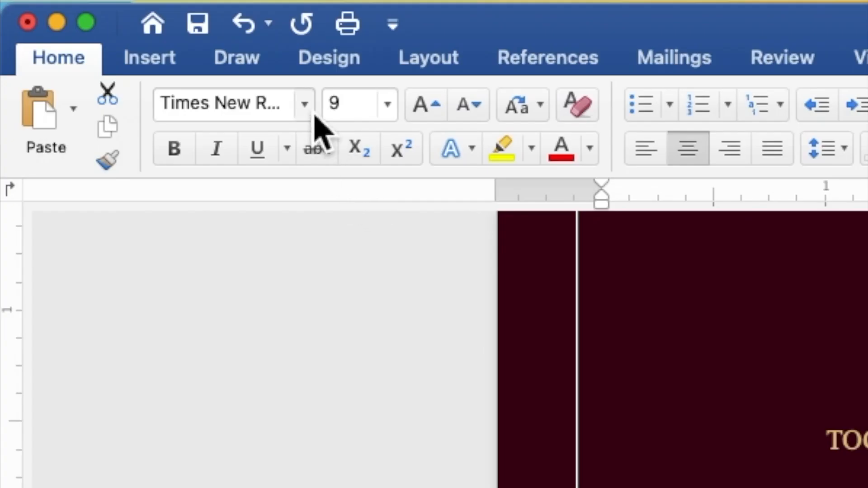
pyautogui.click(314, 115)
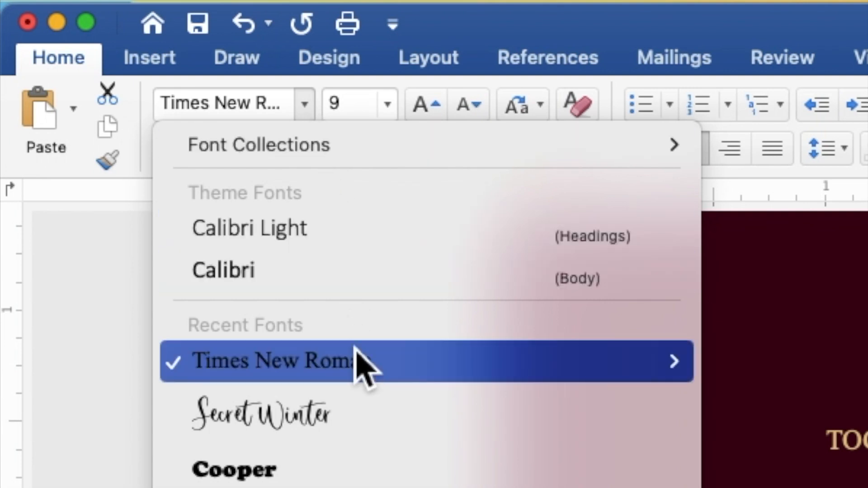
pyautogui.click(354, 418)
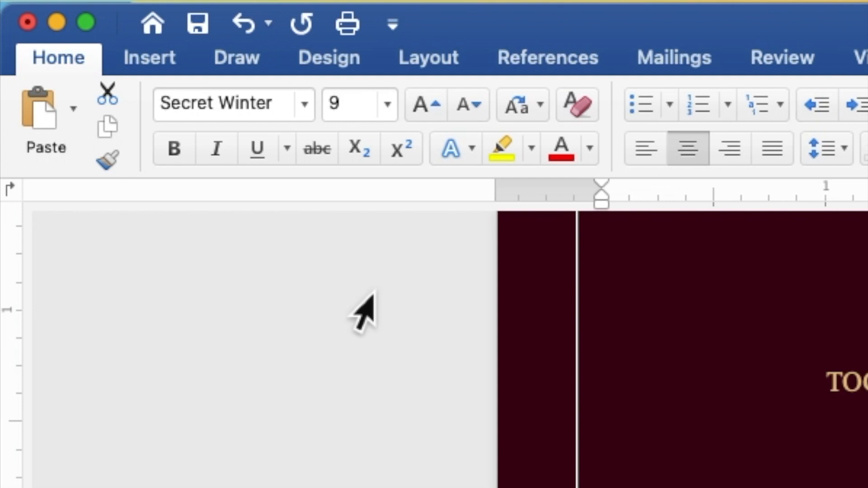
pyautogui.click(340, 116)
pyautogui.moveTo(340, 117); pyautogui.dragTo(333, 119)
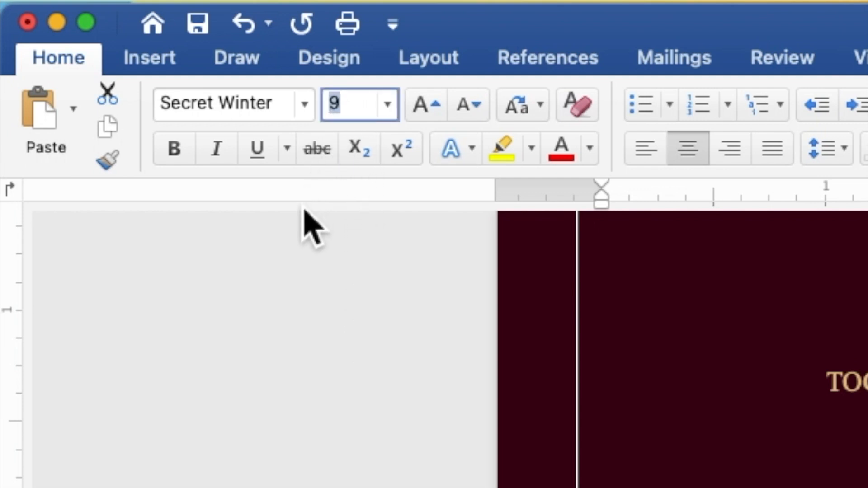
pyautogui.write('15')
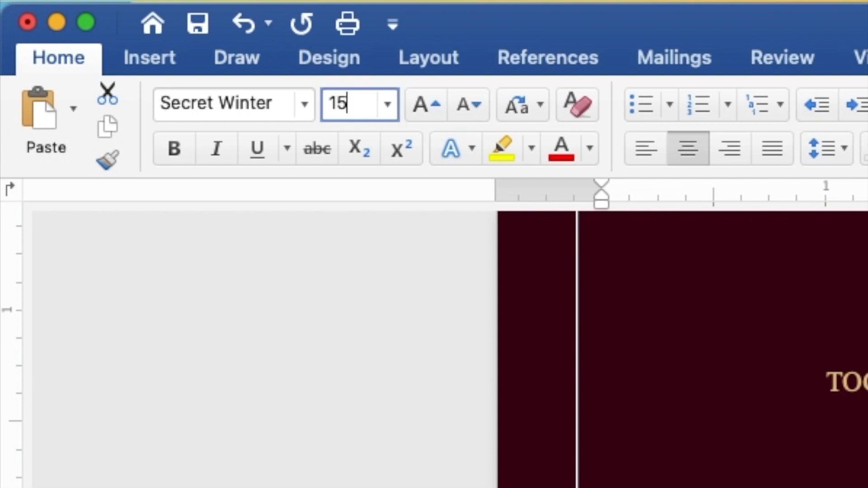
pyautogui.press('Return')
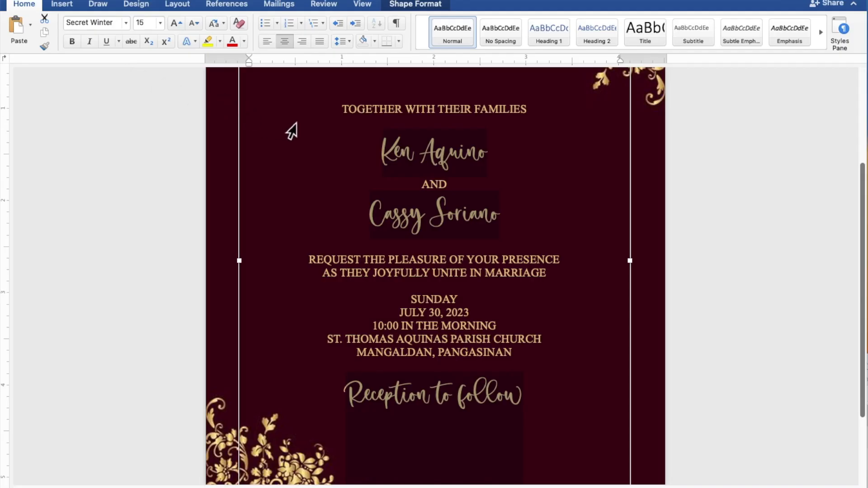
pyautogui.moveTo(489, 158); pyautogui.dragTo(393, 156)
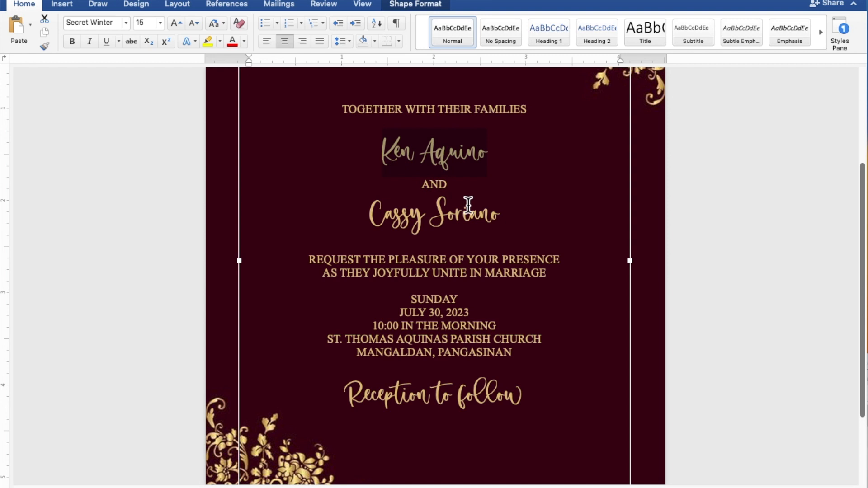
# Increase the groom's and bride's name lines to 25 pt Secret Winter
pyautogui.moveTo(510, 221); pyautogui.dragTo(400, 223)
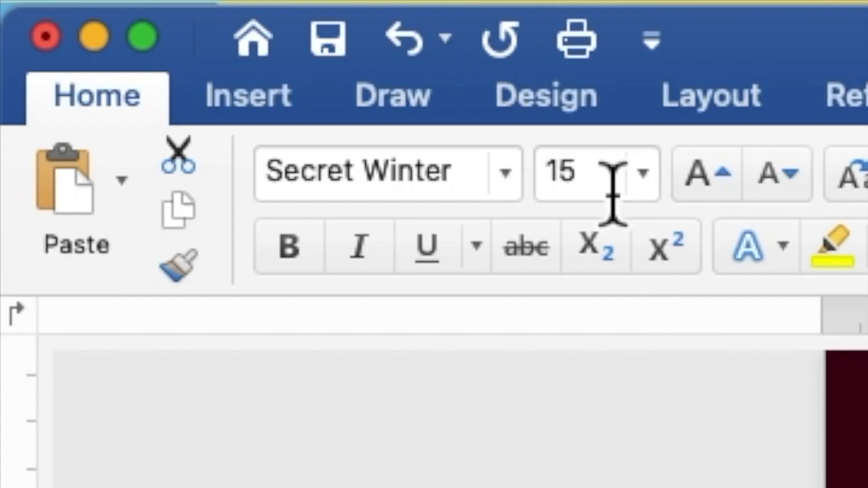
pyautogui.click(143, 25)
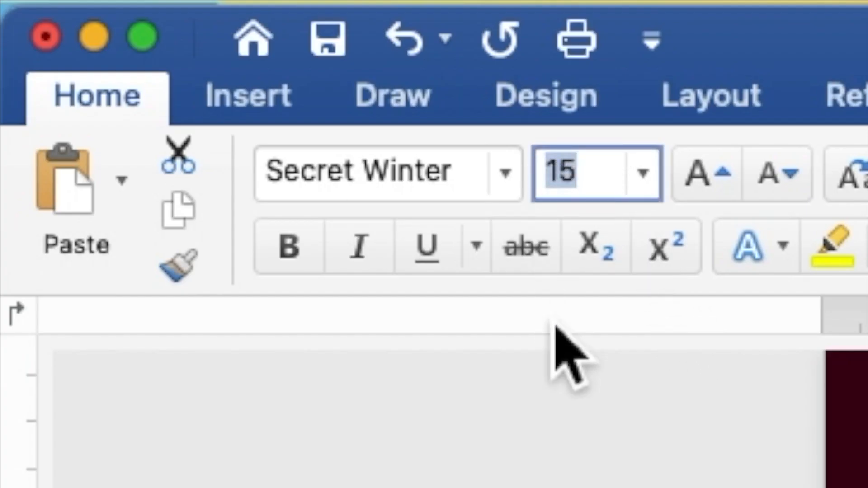
pyautogui.write('2')
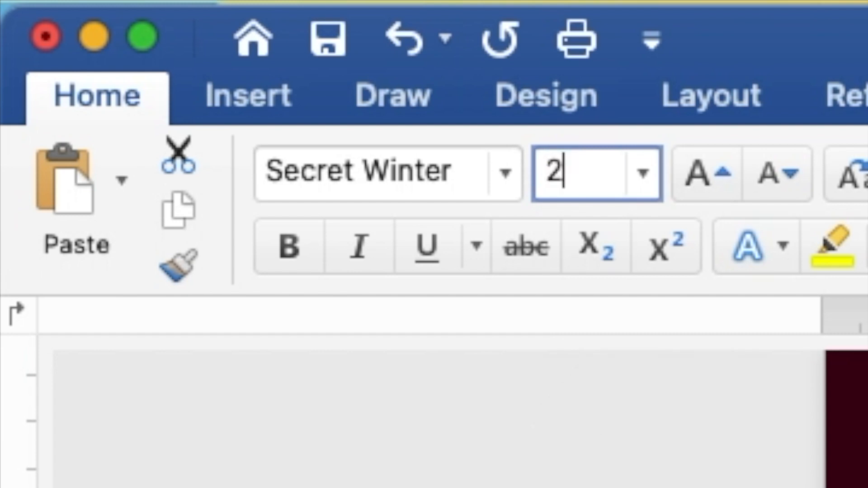
pyautogui.write('5')
pyautogui.press('Return')
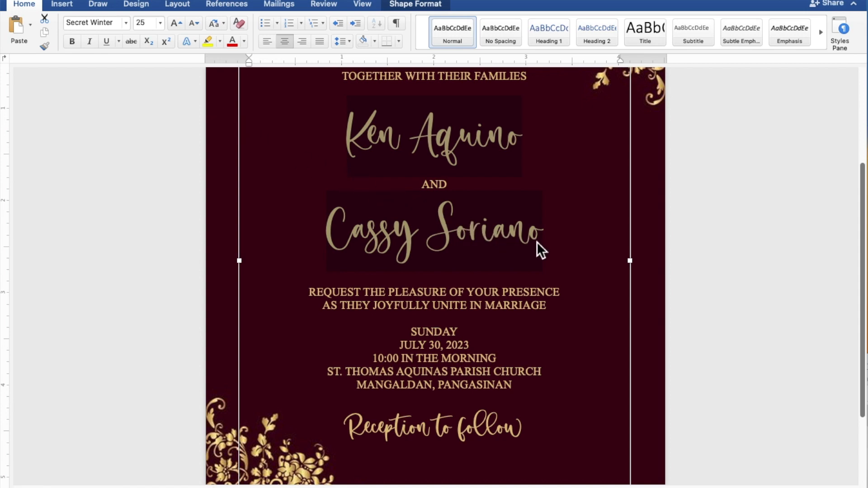
pyautogui.scroll(-5, 541, 243)
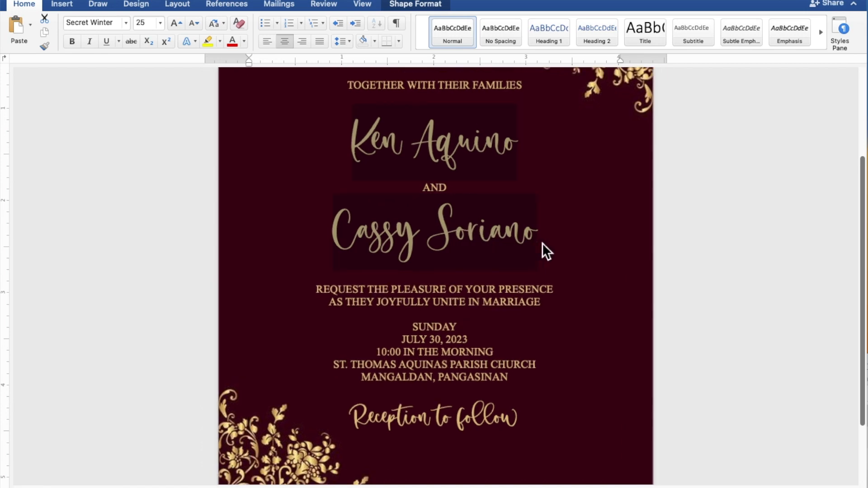
pyautogui.scroll(-3, 541, 243)
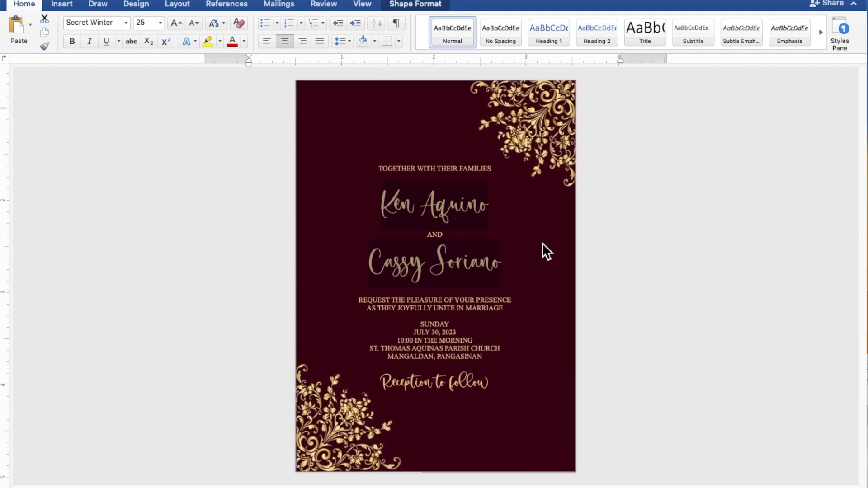
# Add blank lines above and below the names, above SUNDAY, and above Reception to follow
pyautogui.click(542, 245)
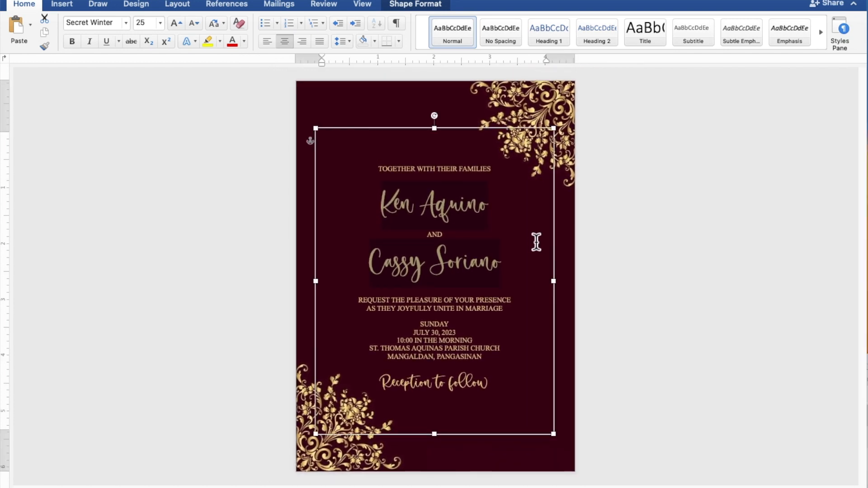
pyautogui.click(459, 183)
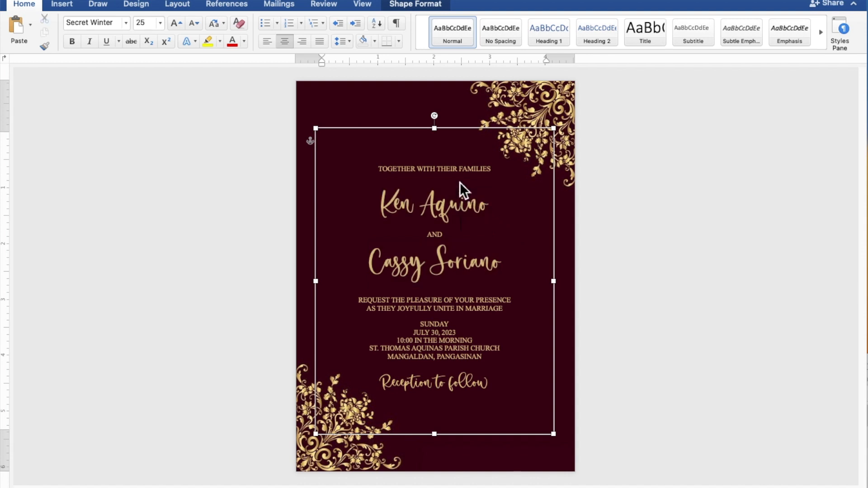
pyautogui.click(457, 180)
pyautogui.press('Return')
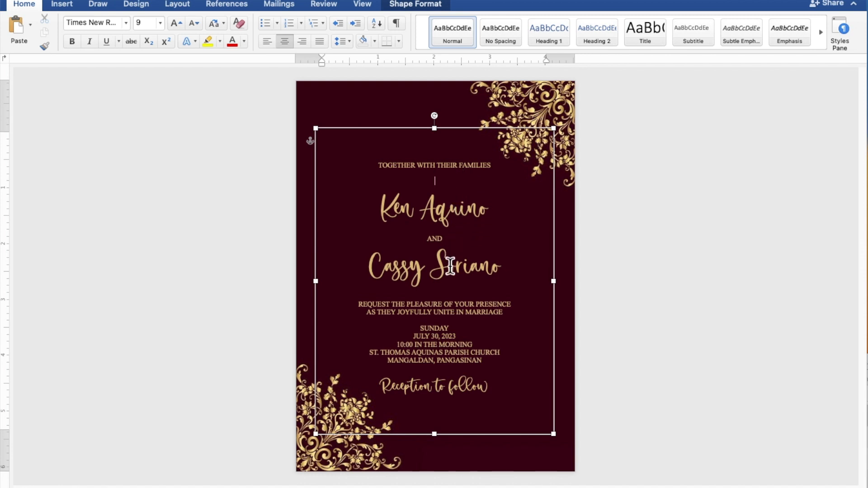
pyautogui.click(450, 300)
pyautogui.press('Return')
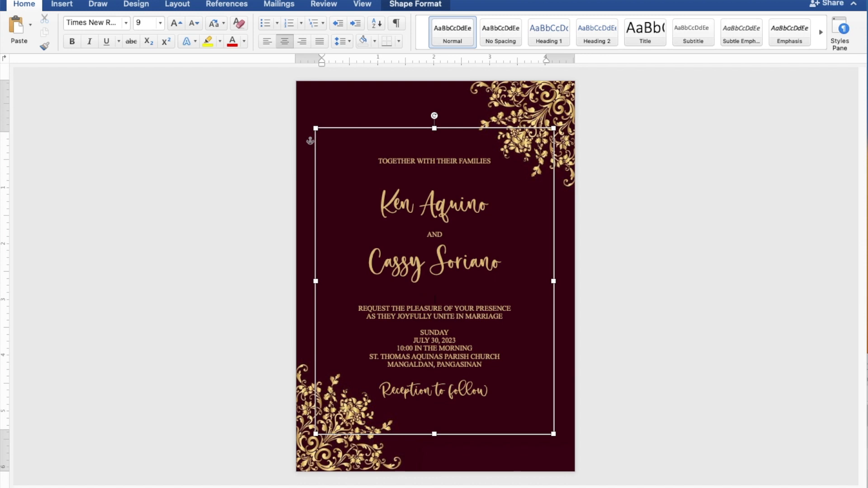
pyautogui.click(446, 326)
pyautogui.press('Return')
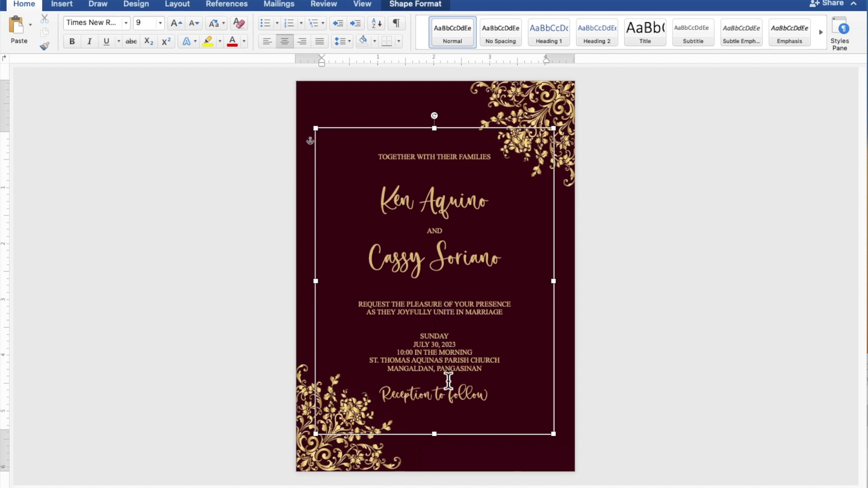
pyautogui.press('Return')
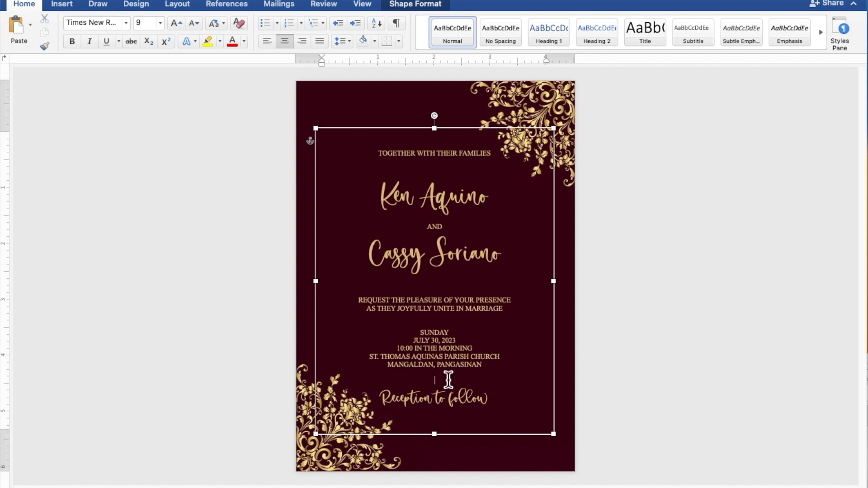
# Nudge the text box slightly right and up so it sits centered on the page
pyautogui.click(484, 135)
pyautogui.press('Right')
pyautogui.press('Right')
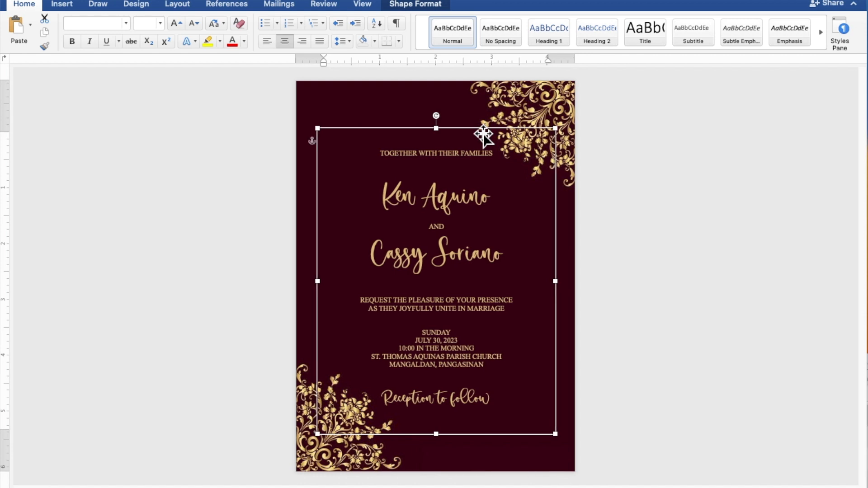
pyautogui.press('Up')
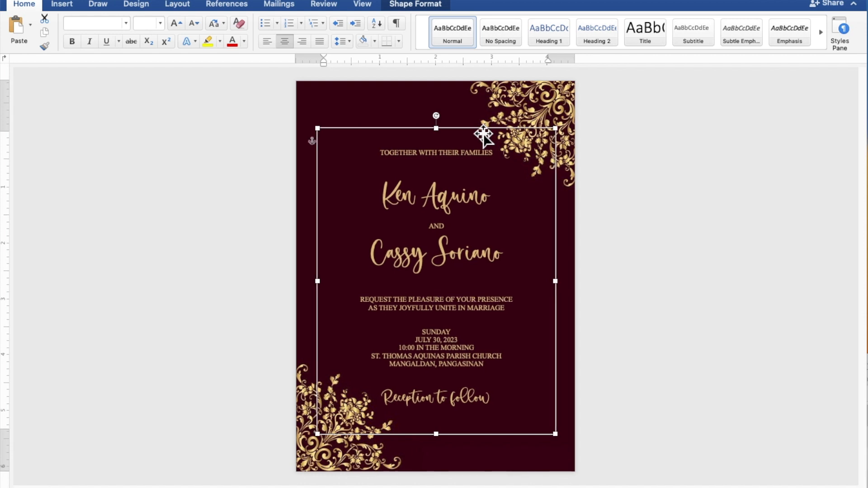
pyautogui.click(760, 193)
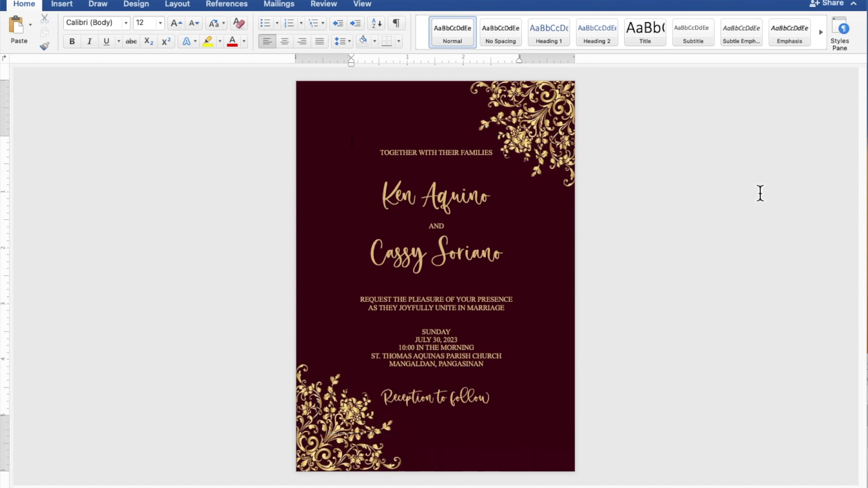